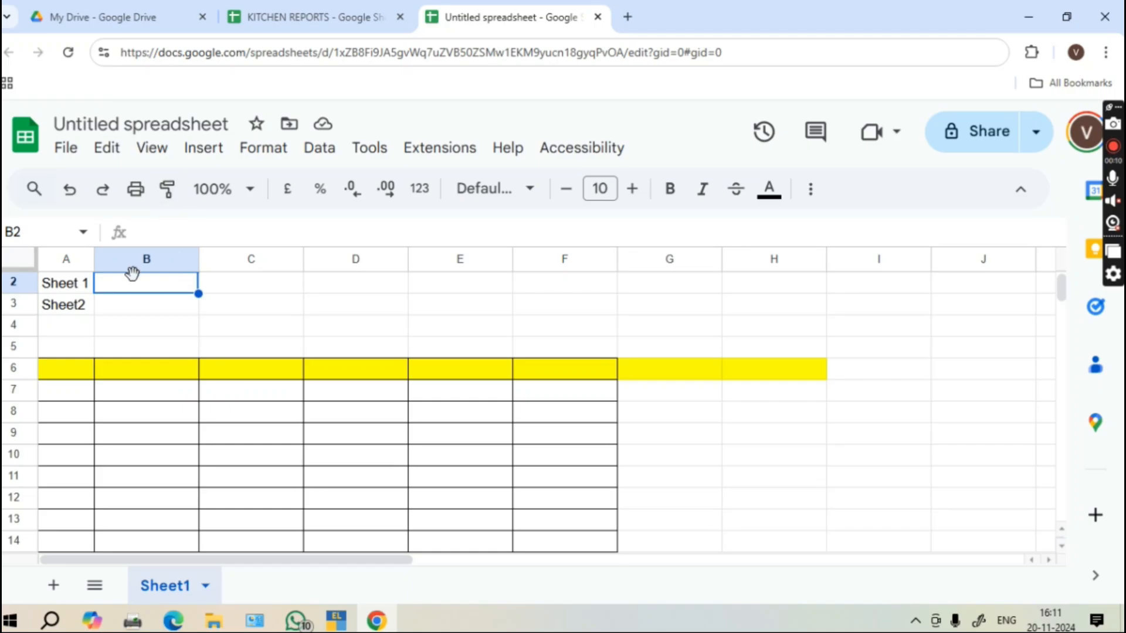
Enter the label IMPORTRANGE in cell A5 and FORMULA in cell C5
left_click(79, 327)
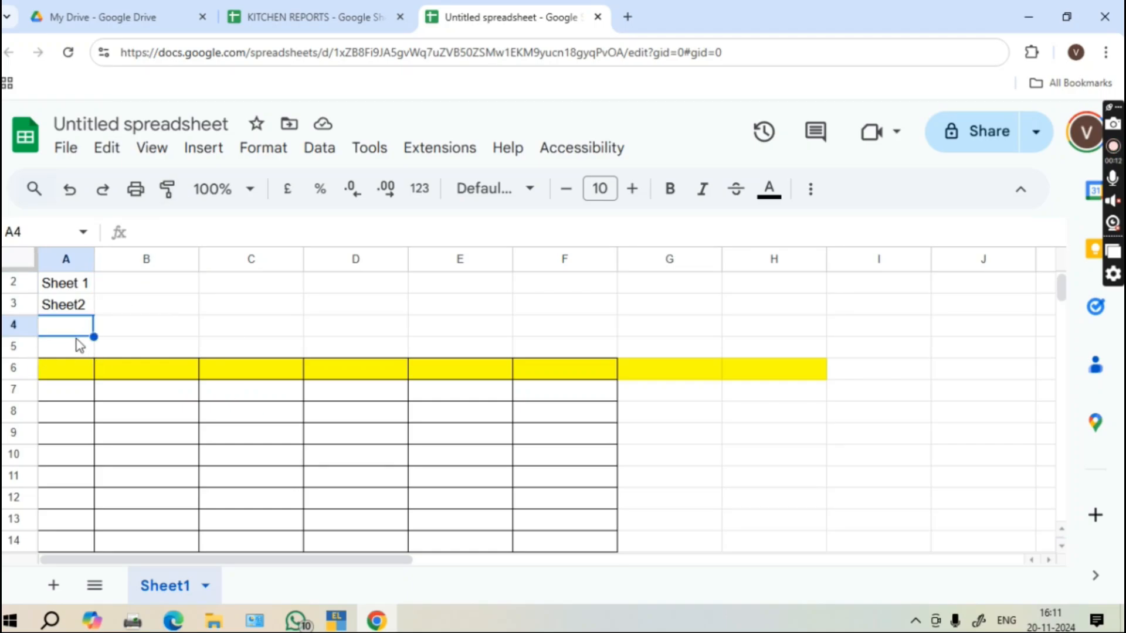
left_click(78, 343)
type("I")
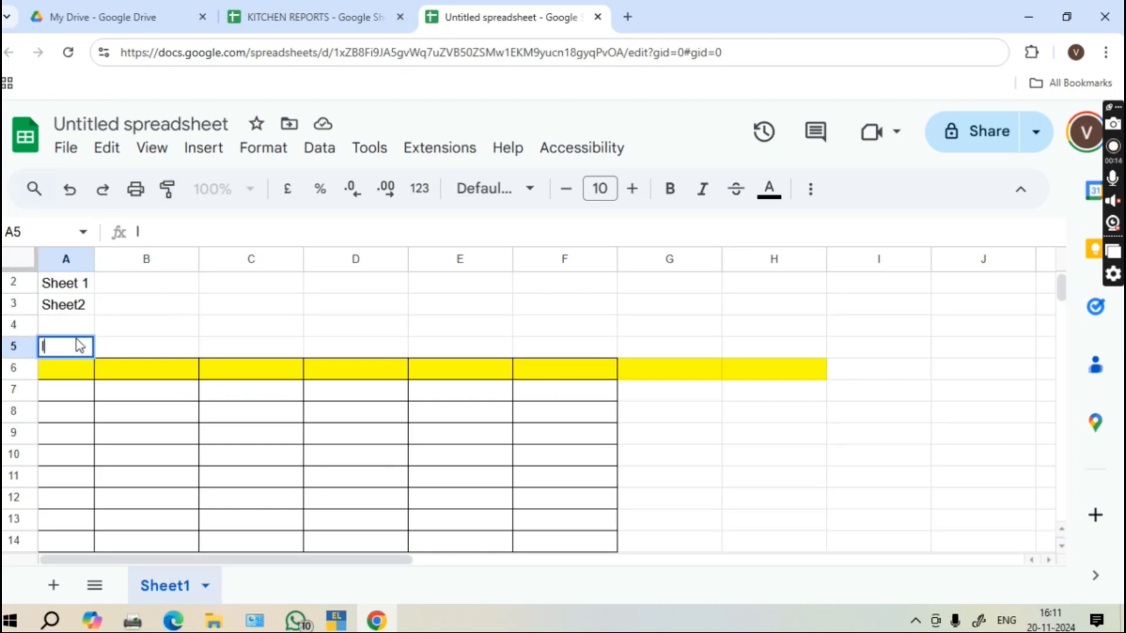
type("MPORTRANGE")
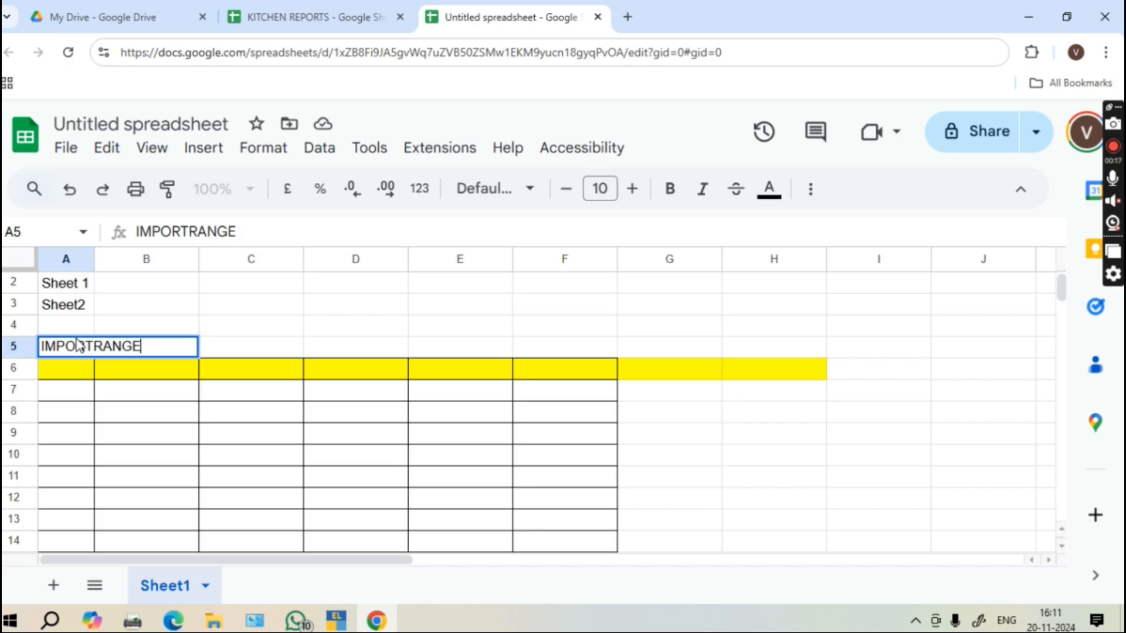
key("Tab")
key("Tab")
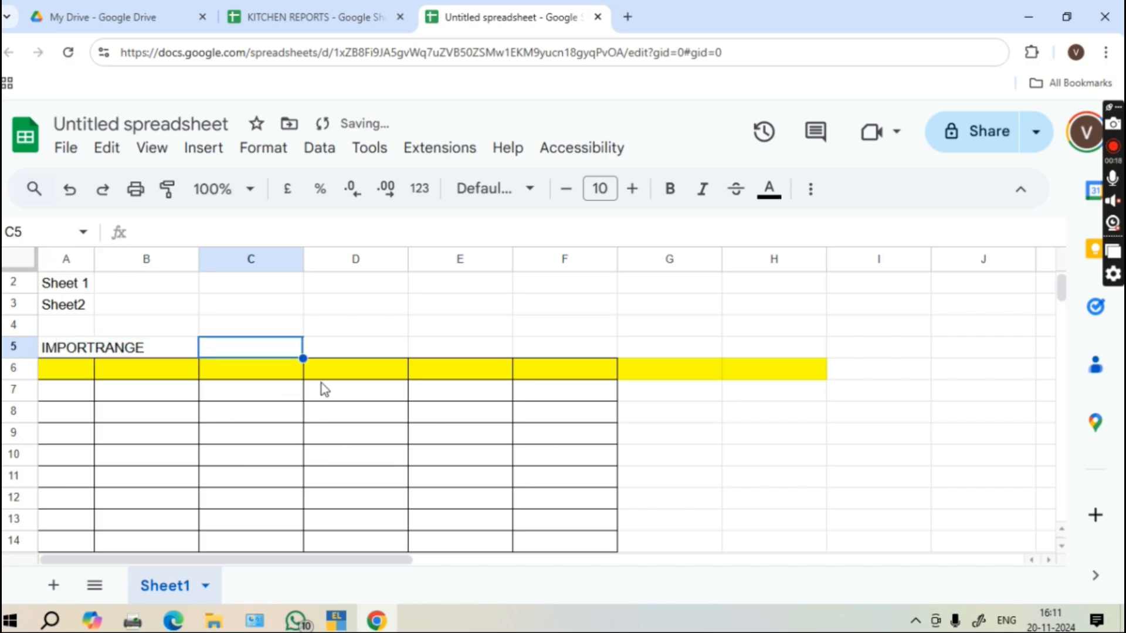
type("FORMULA")
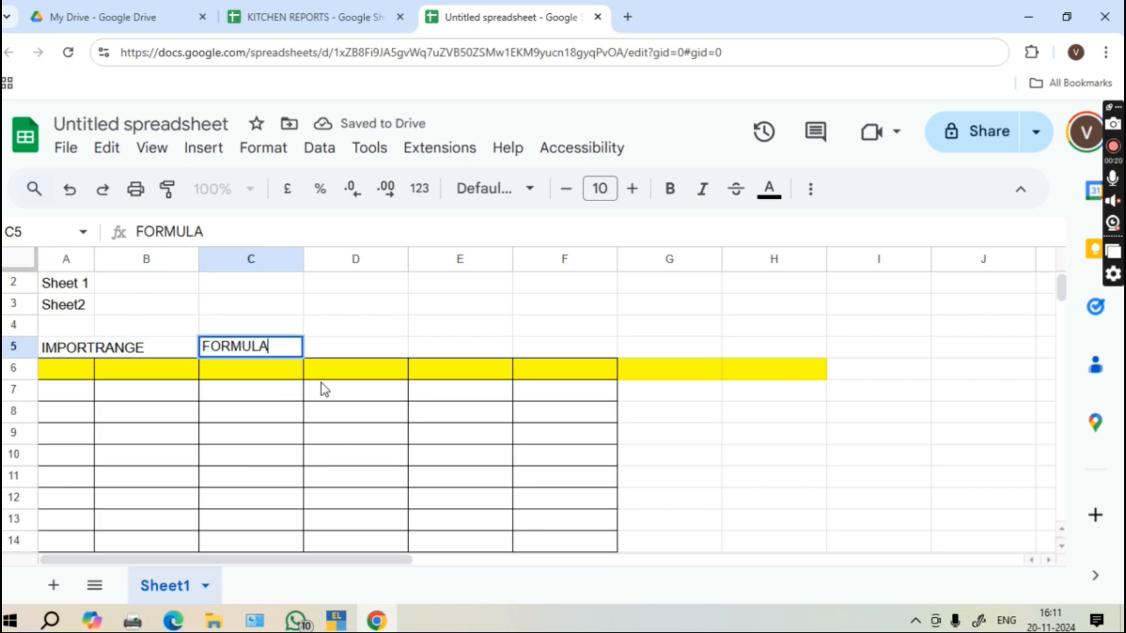
key("Return")
Clear the label text from cells A5 to C5
key("Up")
key("shift+Right")
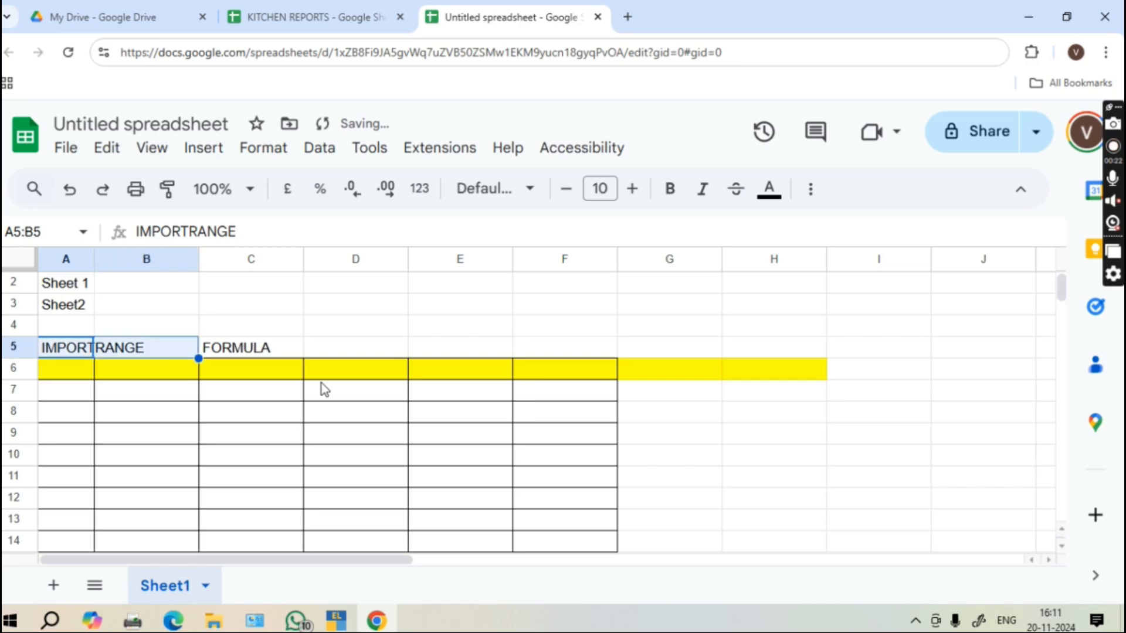
key("shift+Right")
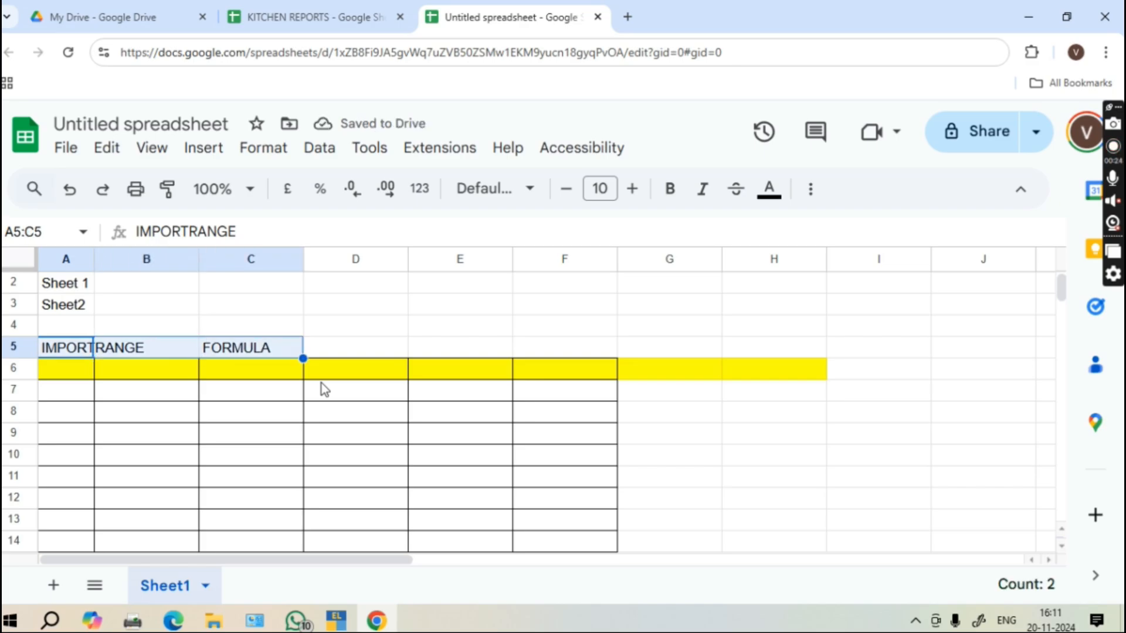
key("Delete")
Copy the URL of the KITCHEN REPORTS spreadsheet and insert it as a file chip in cell B3
left_click(135, 300)
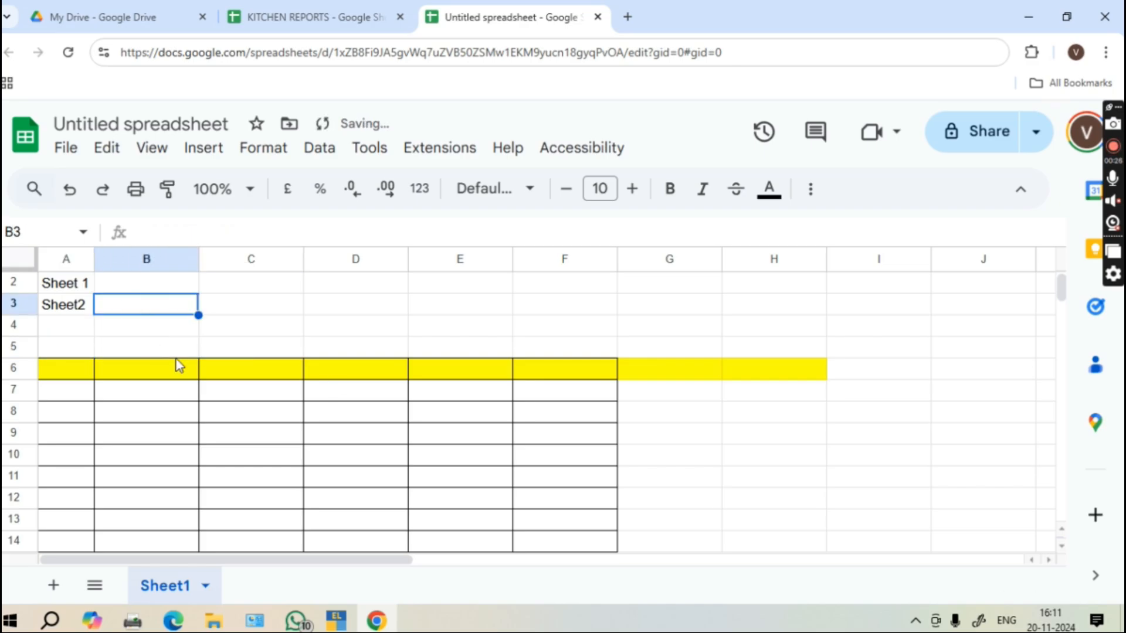
left_click(340, 11)
left_click(226, 54)
key("ctrl+c")
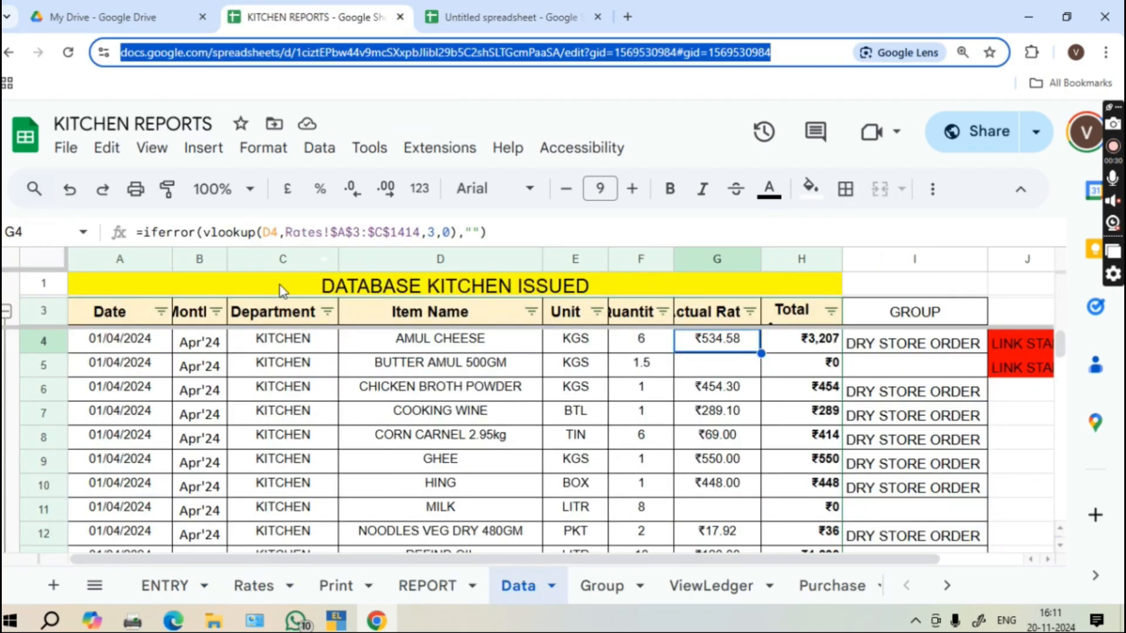
left_click(504, 17)
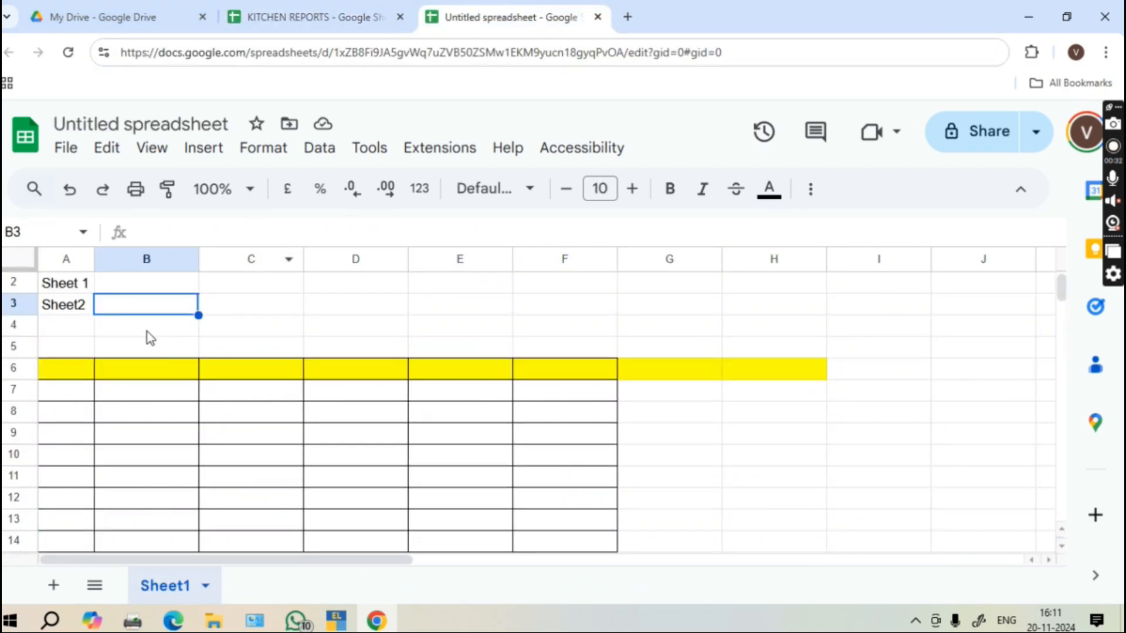
key("ctrl+v")
key("Tab")
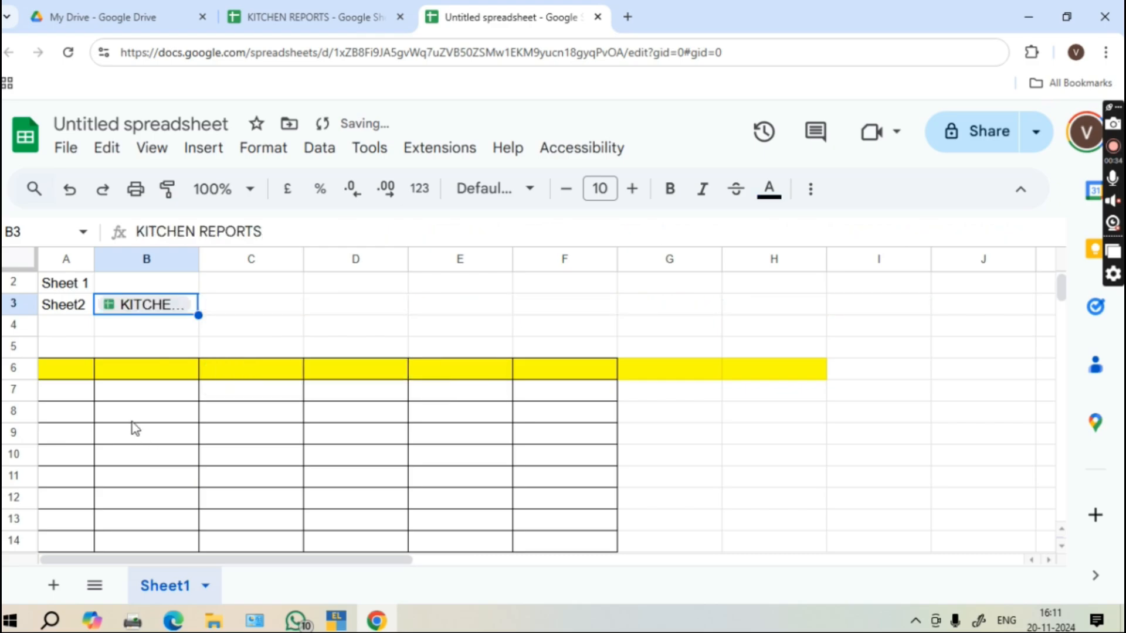
Undo the last change and convert the link in cell B3 into a file chip again
left_click(211, 437)
key("ctrl+z")
key("Tab")
key("Tab")
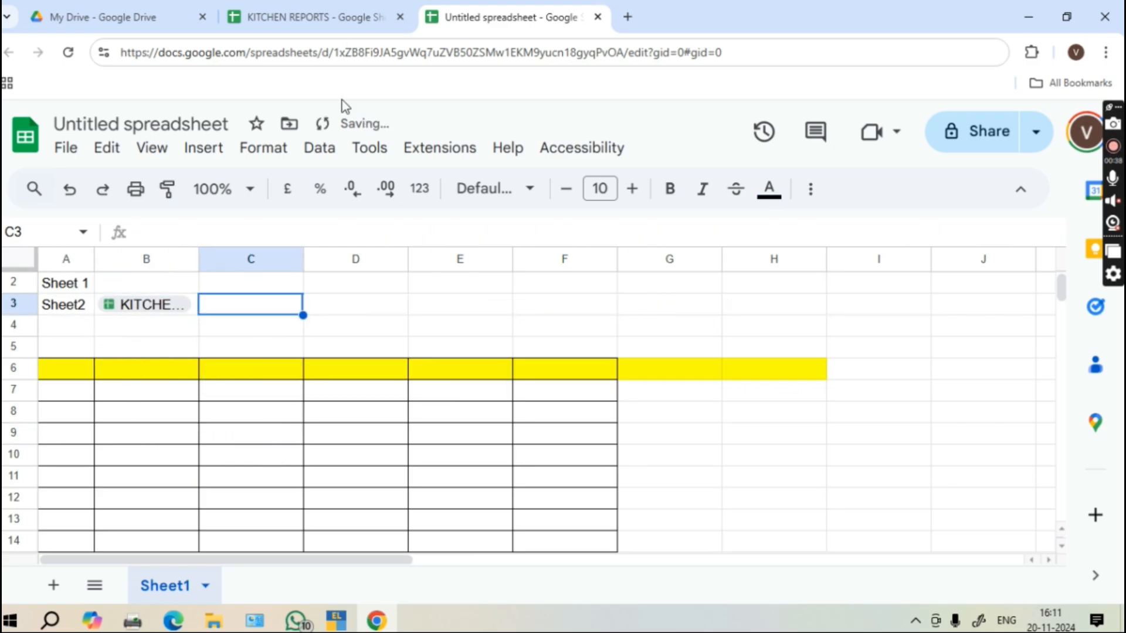
Copy the KITCHEN REPORTS URL again and put it in cell B3, beside Sheet2, as a file chip
left_click(293, 17)
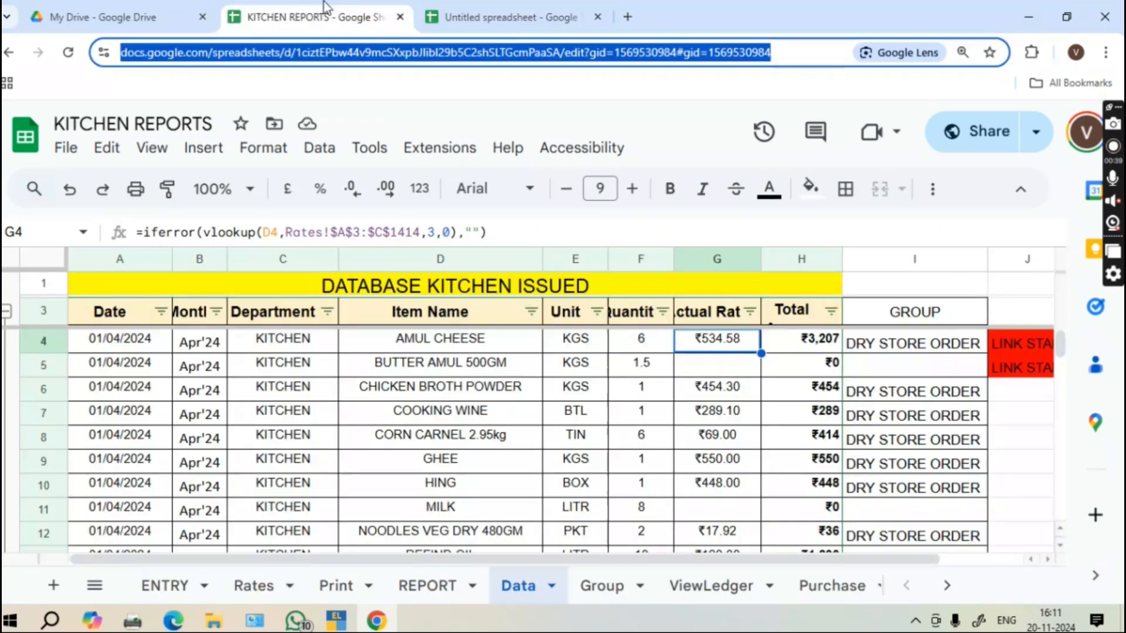
right_click(278, 57)
left_click(319, 207)
left_click(541, 5)
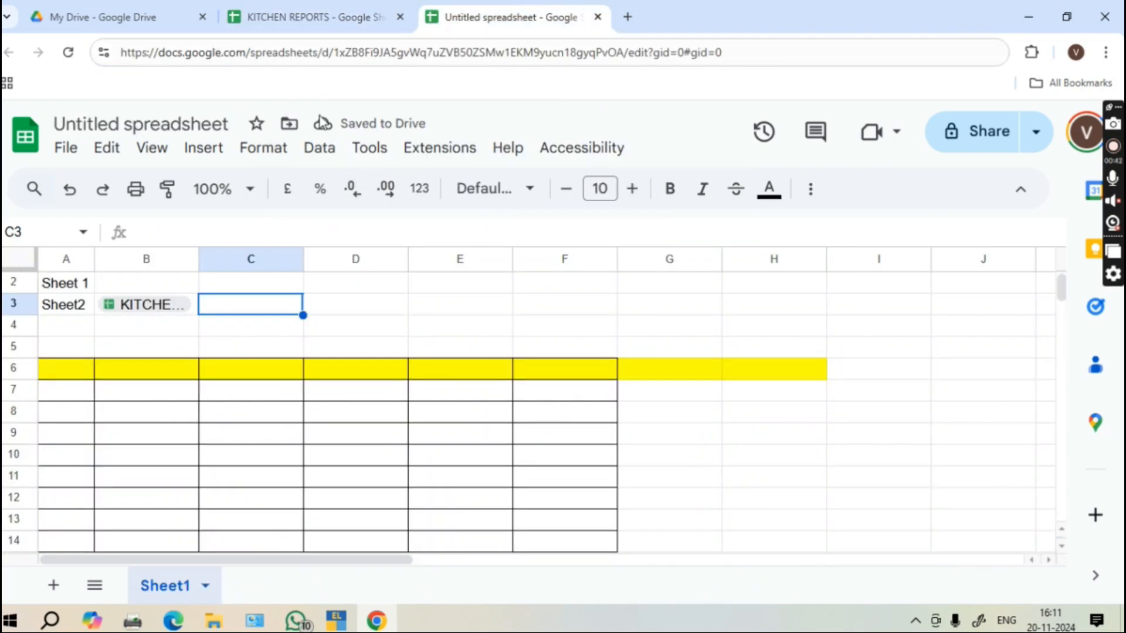
left_click(63, 289)
key("Right")
key("Down")
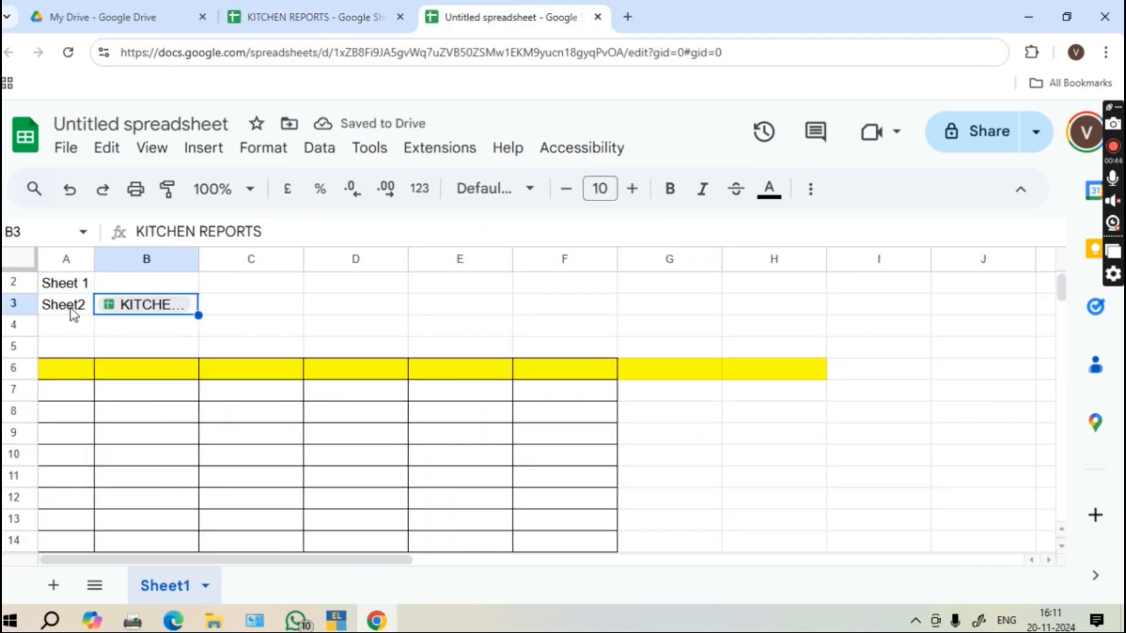
key("ctrl+v")
key("Tab")
left_click(117, 399)
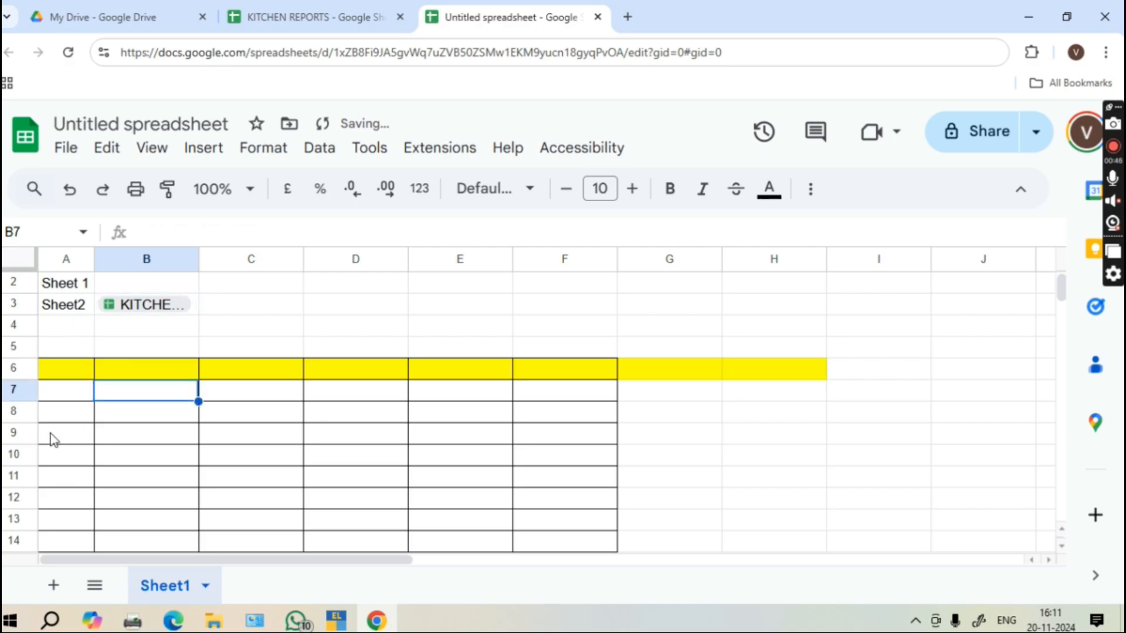
Start an IMPORTRANGE formula in cell A6 with cell B3 as the spreadsheet URL
left_click(69, 371)
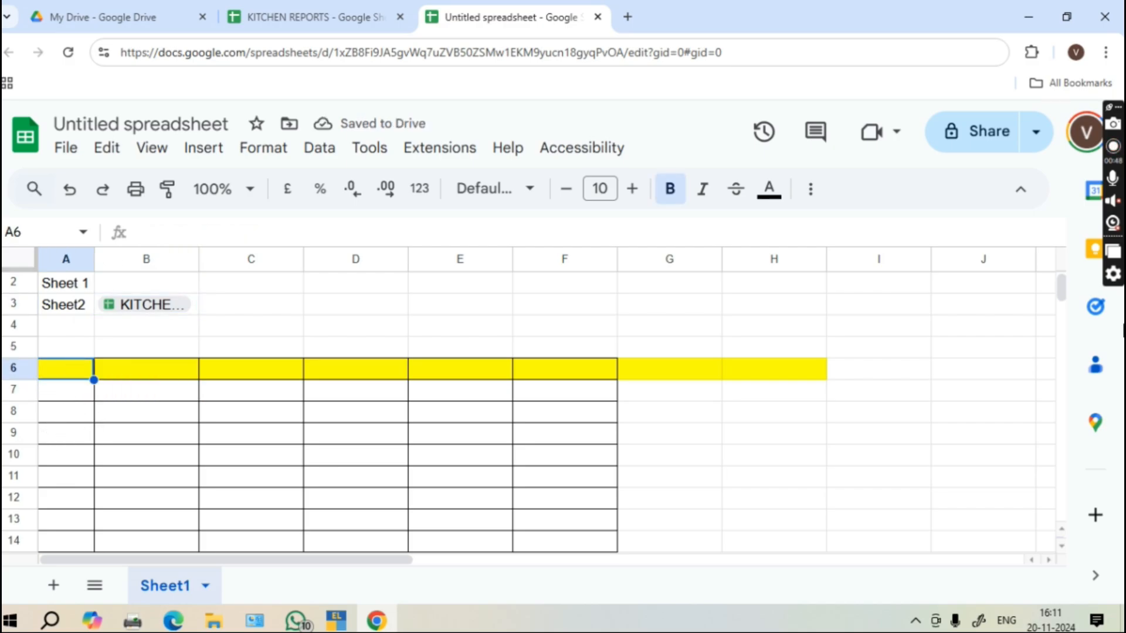
type("=IM")
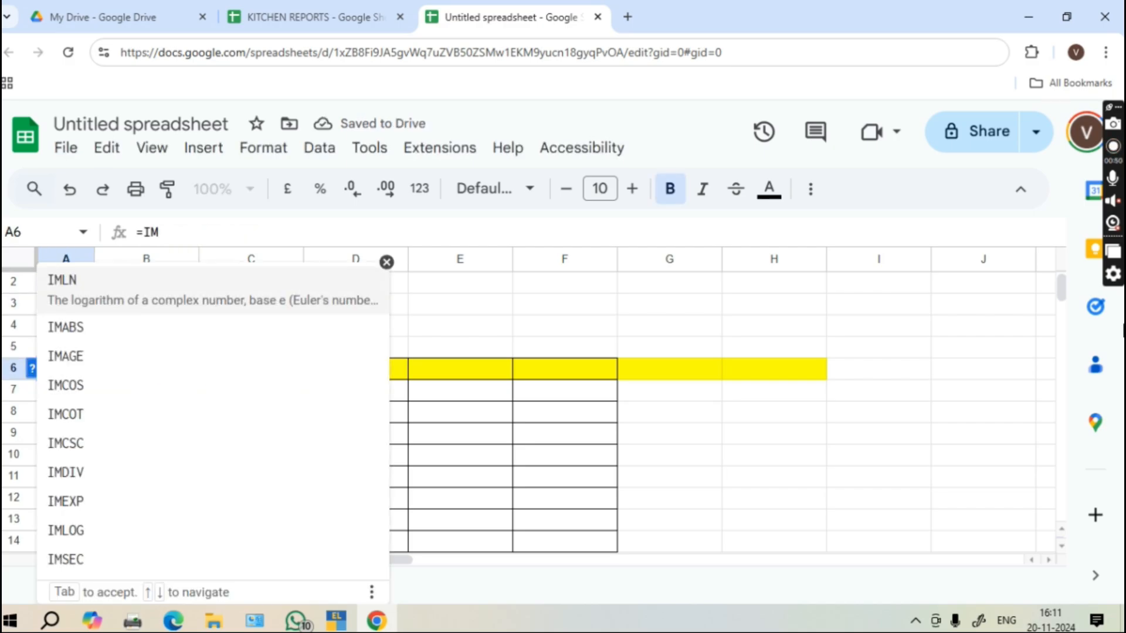
type("PORTRANGE")
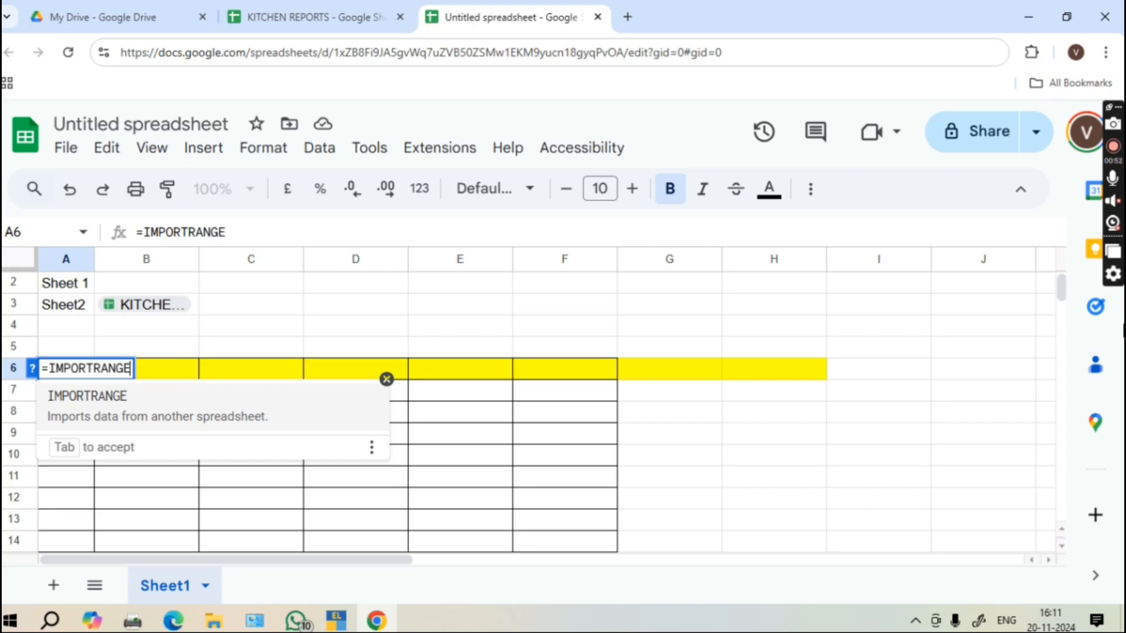
type("(")
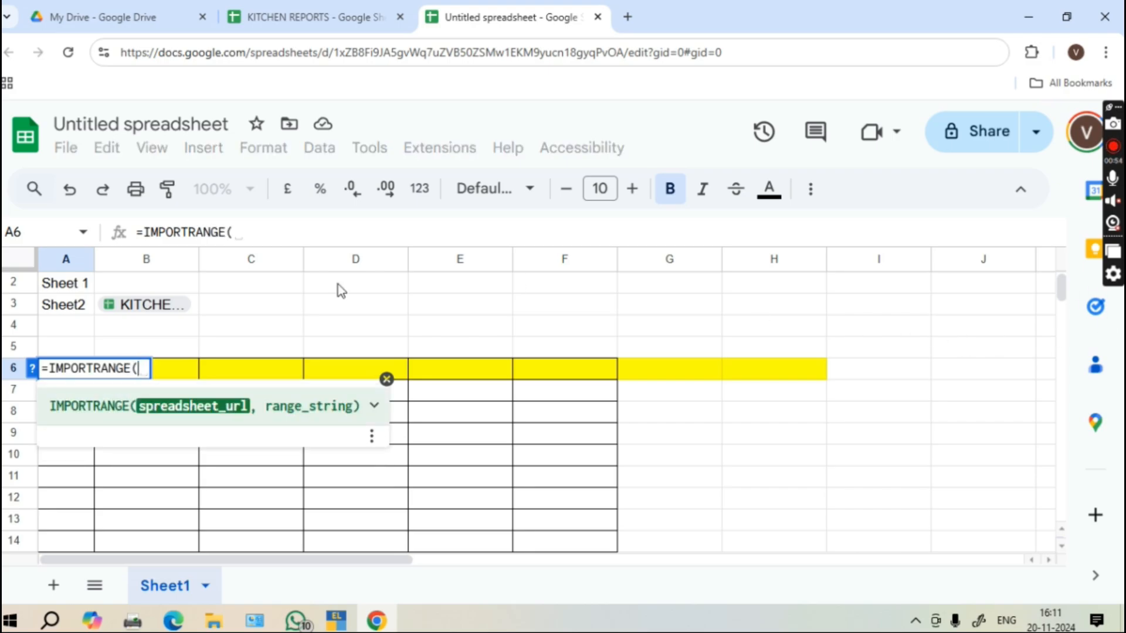
scroll(197, 345, "up", 3)
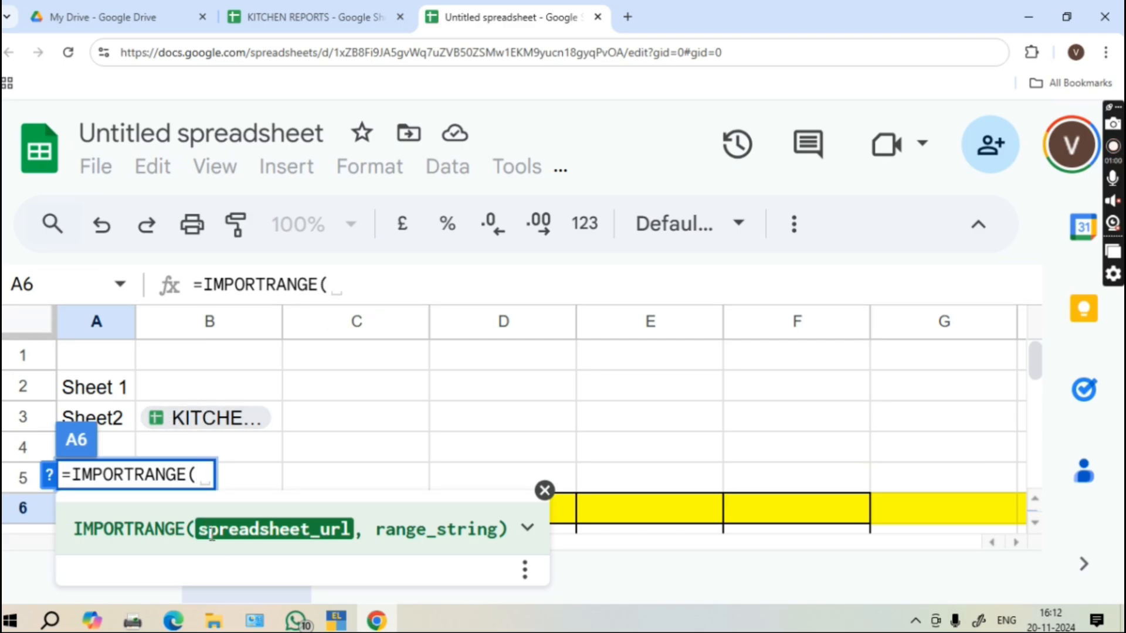
left_click(170, 421)
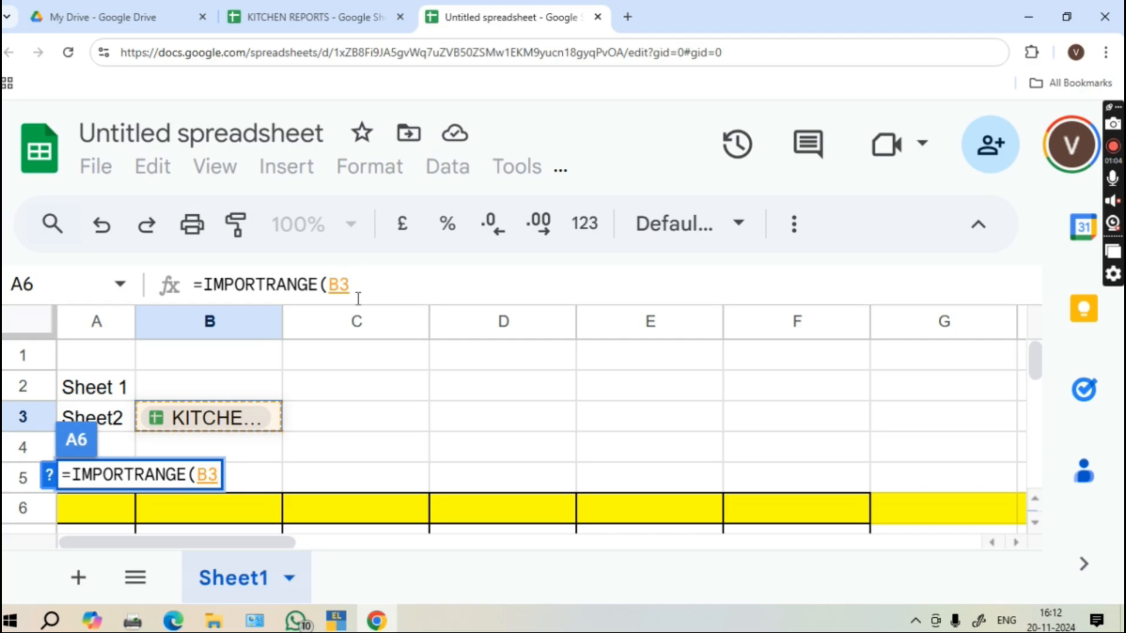
type(",")
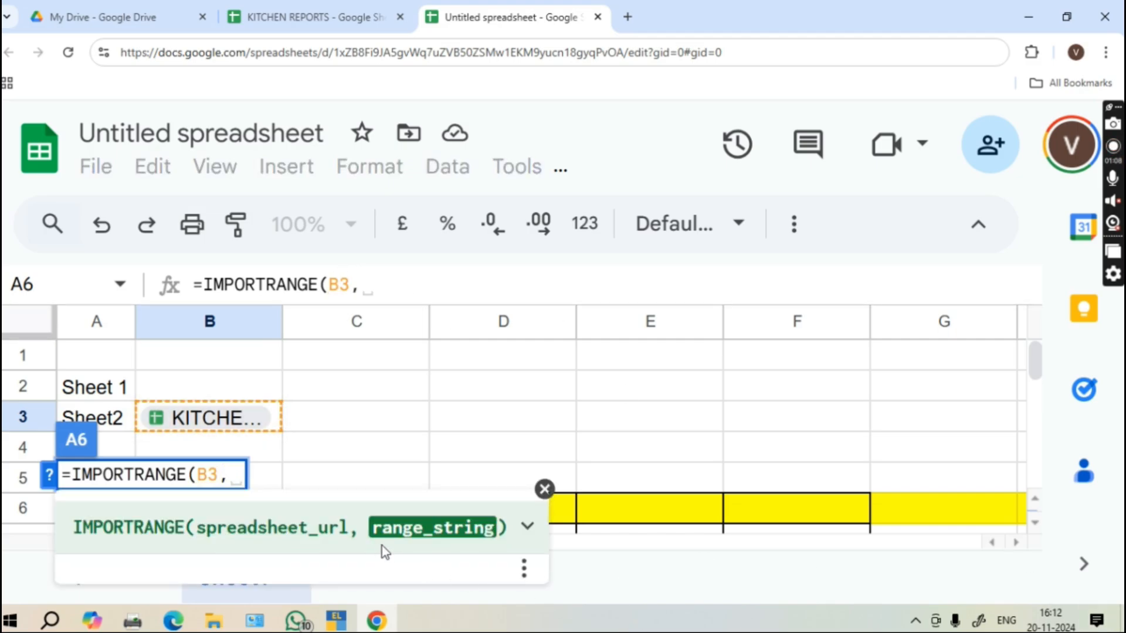
Check the source sheet in KITCHEN REPORTS and add Data!a3:f500 as the formula's range
left_click(289, 13)
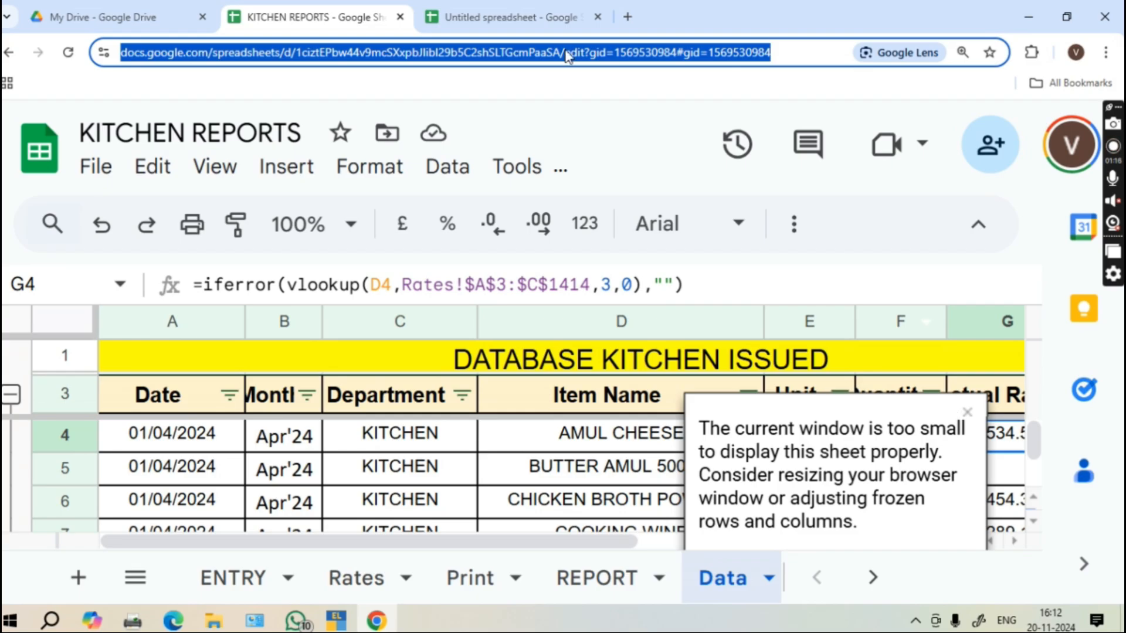
left_click(504, 17)
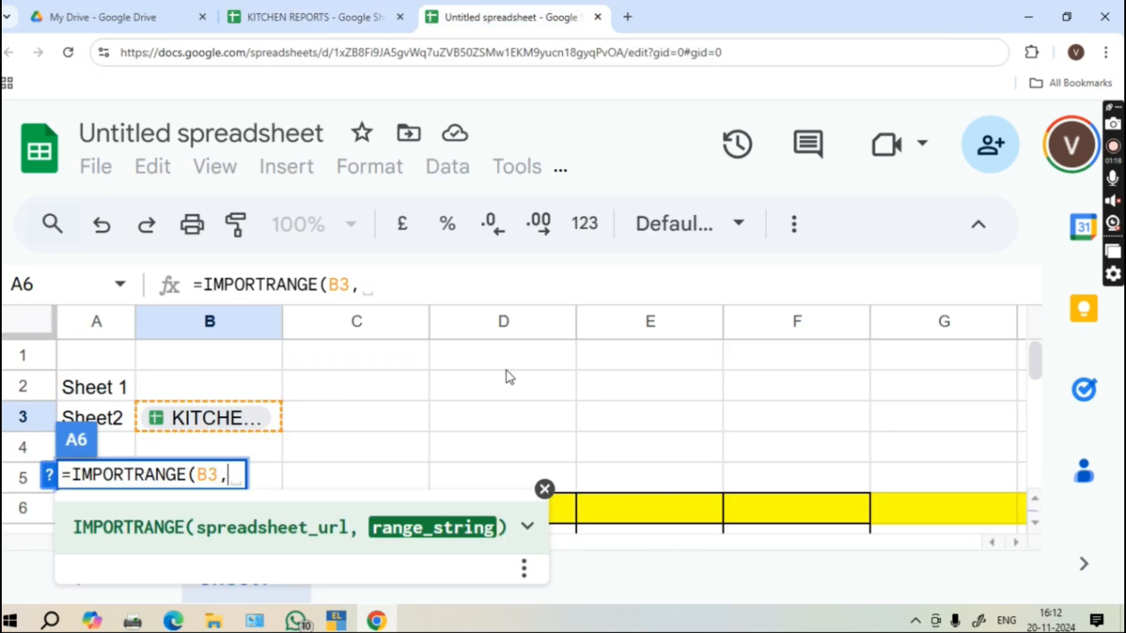
type("A3")
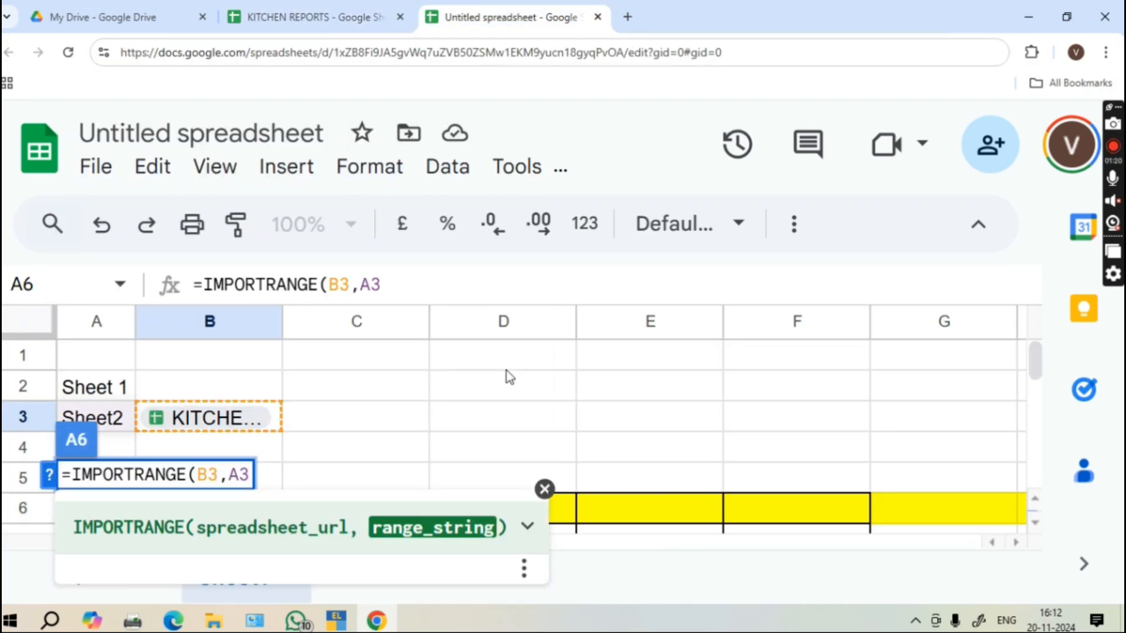
key("BackSpace")
key("BackSpace")
type("Data")
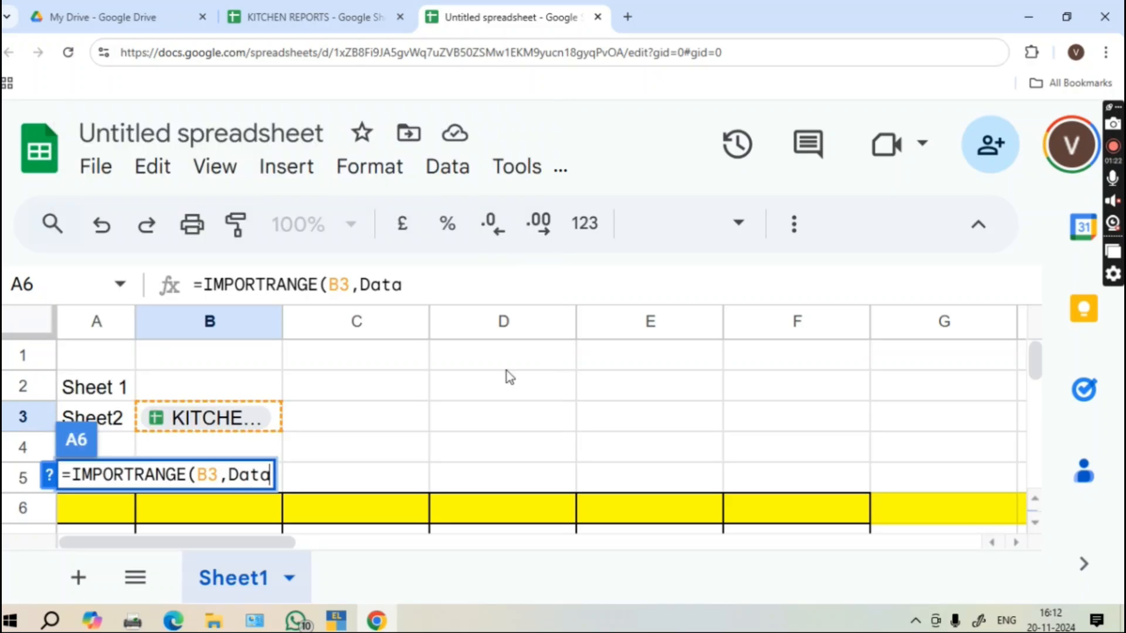
type("!")
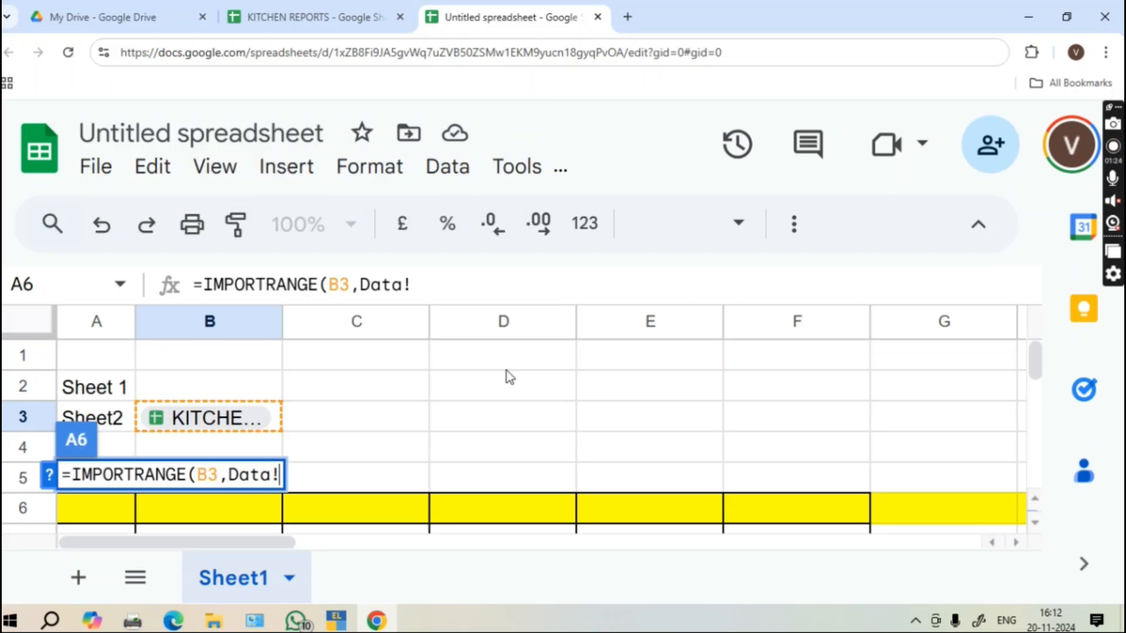
type("a3:f500")
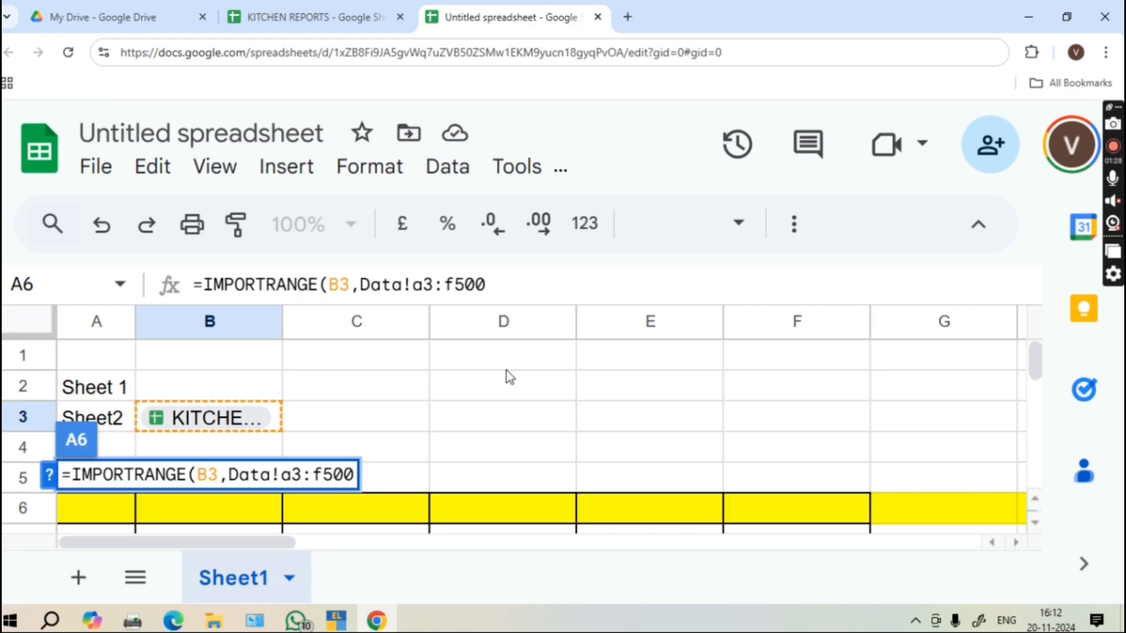
Enclose the range Data!a3:f500 in double quotes and commit the IMPORTRANGE formula in A6
type("\"")
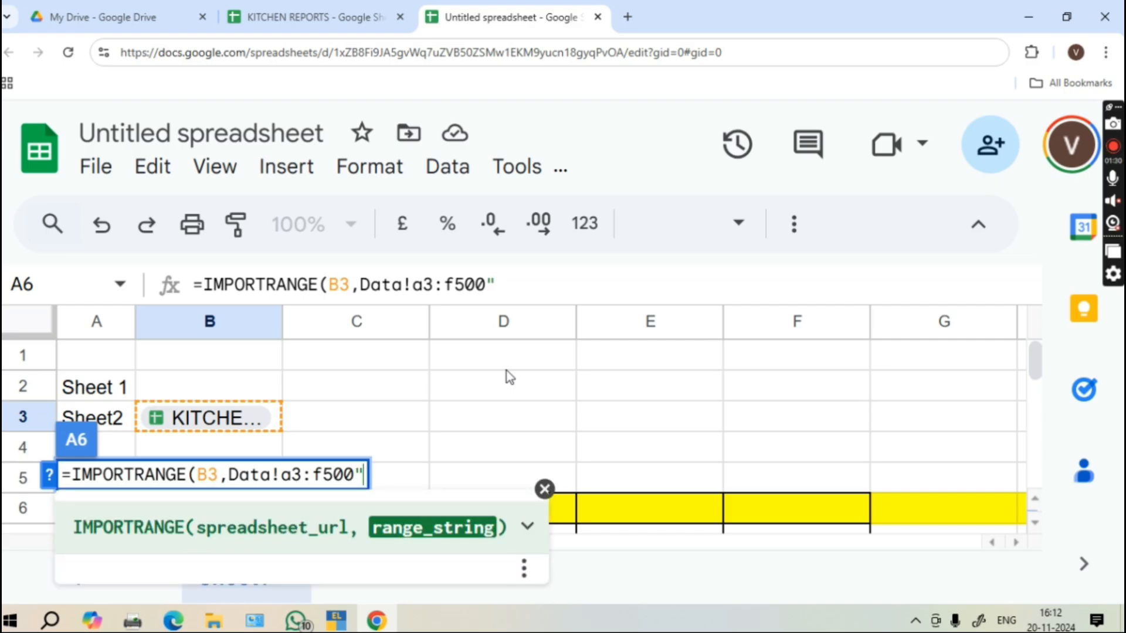
key("Left")
key("Left")
key("Left")
key("Left")
key("Left")
key("Left")
key("Left")
key("Left")
key("Left")
key("Left")
key("Left")
key("Left")
key("Left")
key("Left")
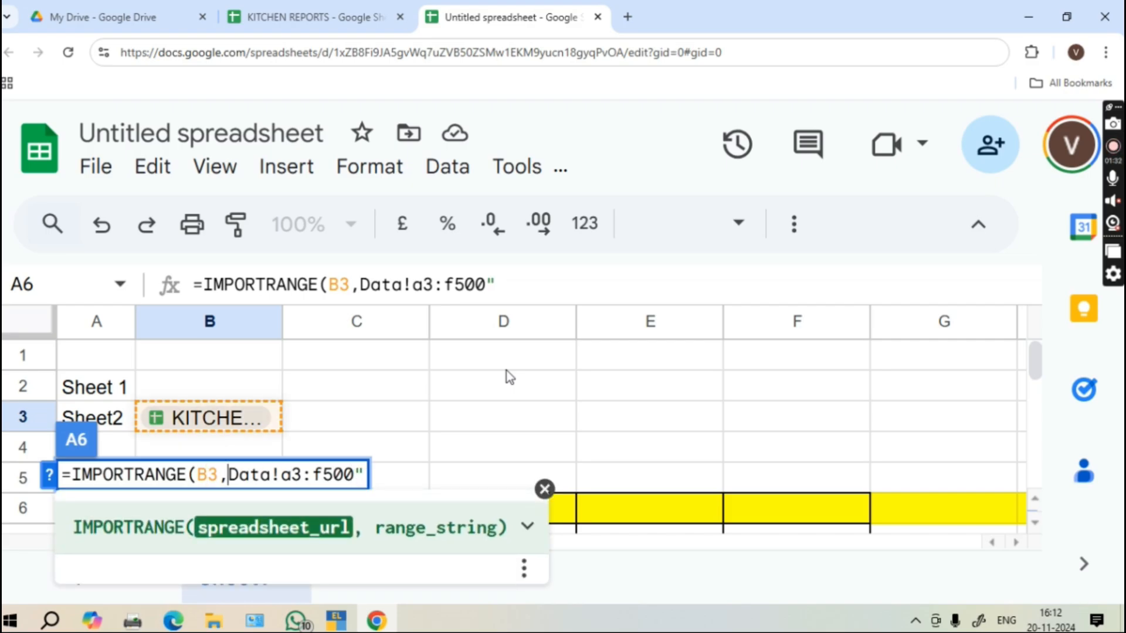
key("Right")
type("\"")
key("Return")
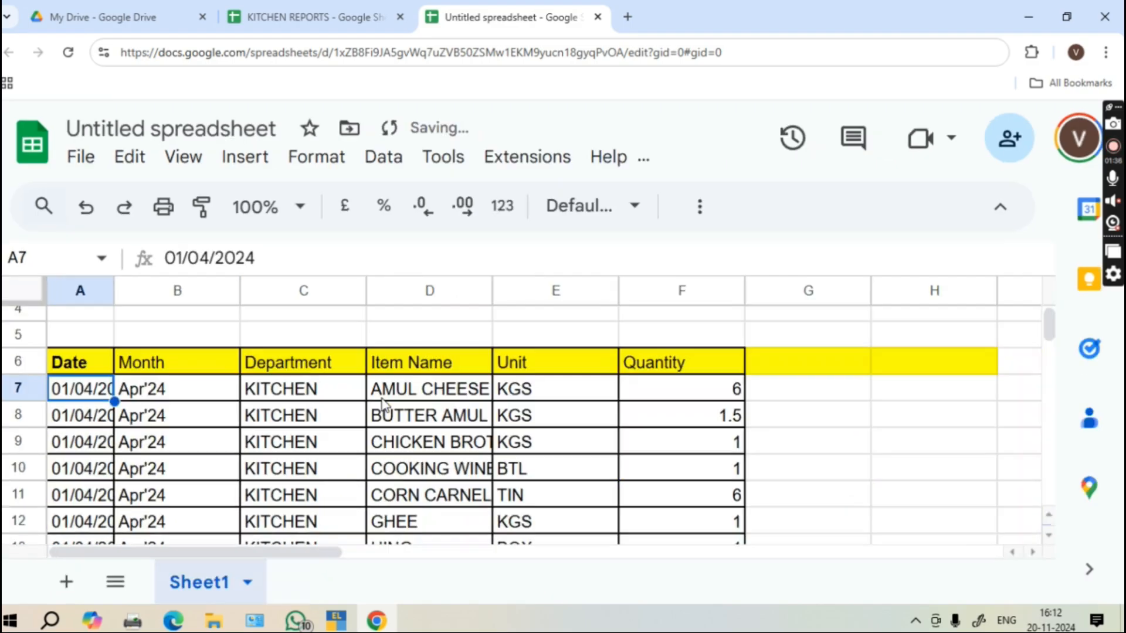
Review the imported table's columns and compare them with the Data sheet in KITCHEN REPORTS
scroll(382, 399, "down", 1)
scroll(382, 399, "up", 2)
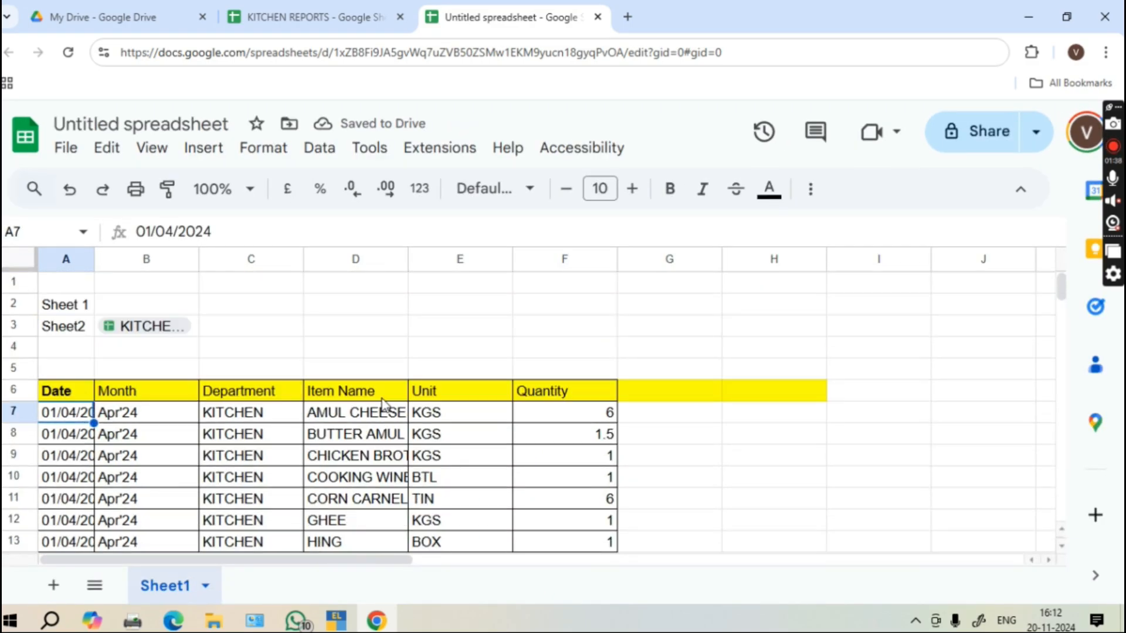
left_click(572, 414)
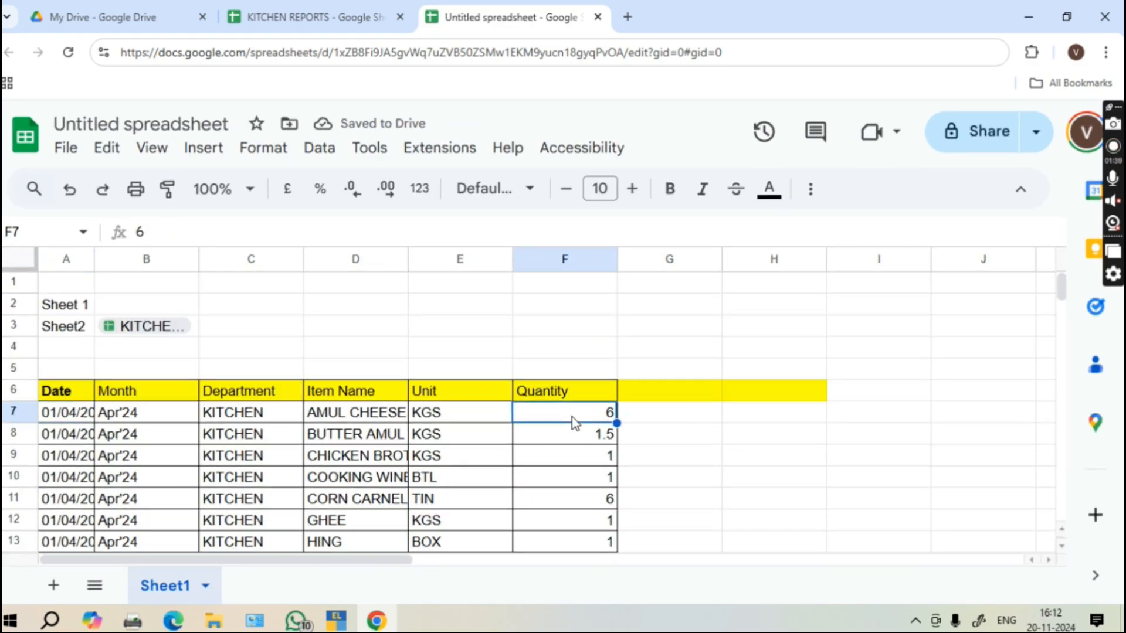
left_click(328, 8)
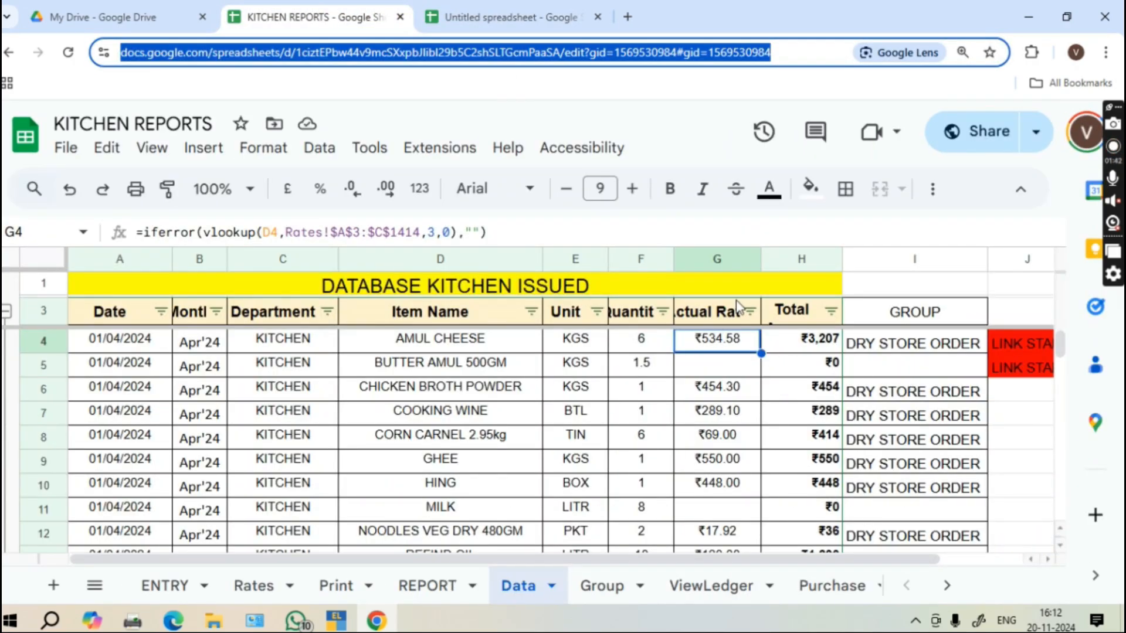
Check the Total column in KITCHEN REPORTS and extend the IMPORTRANGE range in A6 to Data!a3:h500
left_click(803, 345)
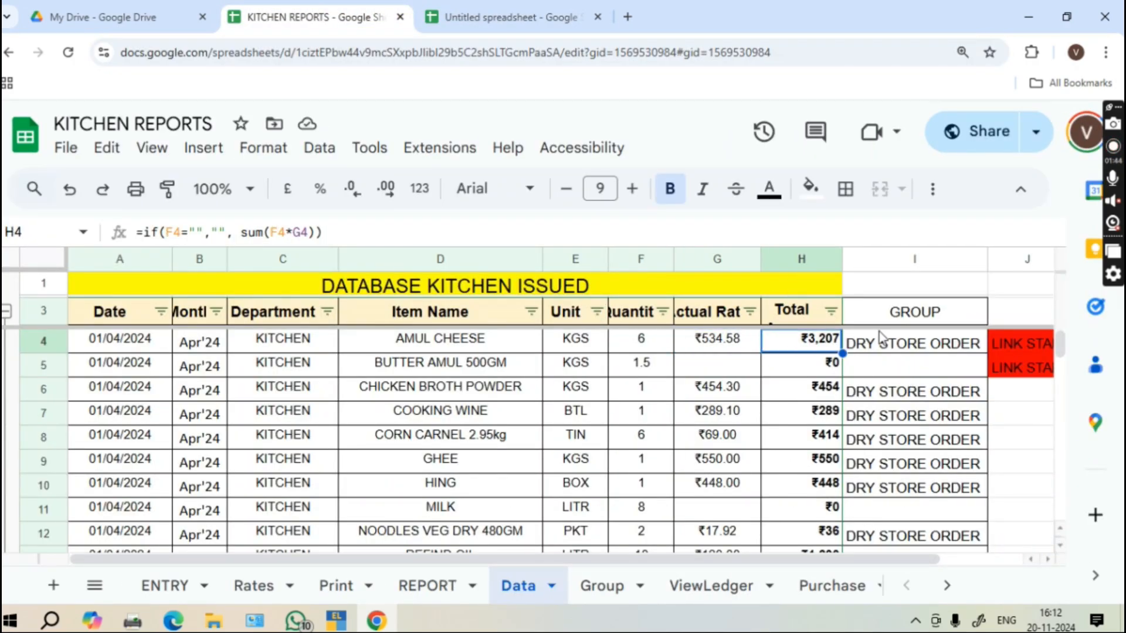
left_click(466, 16)
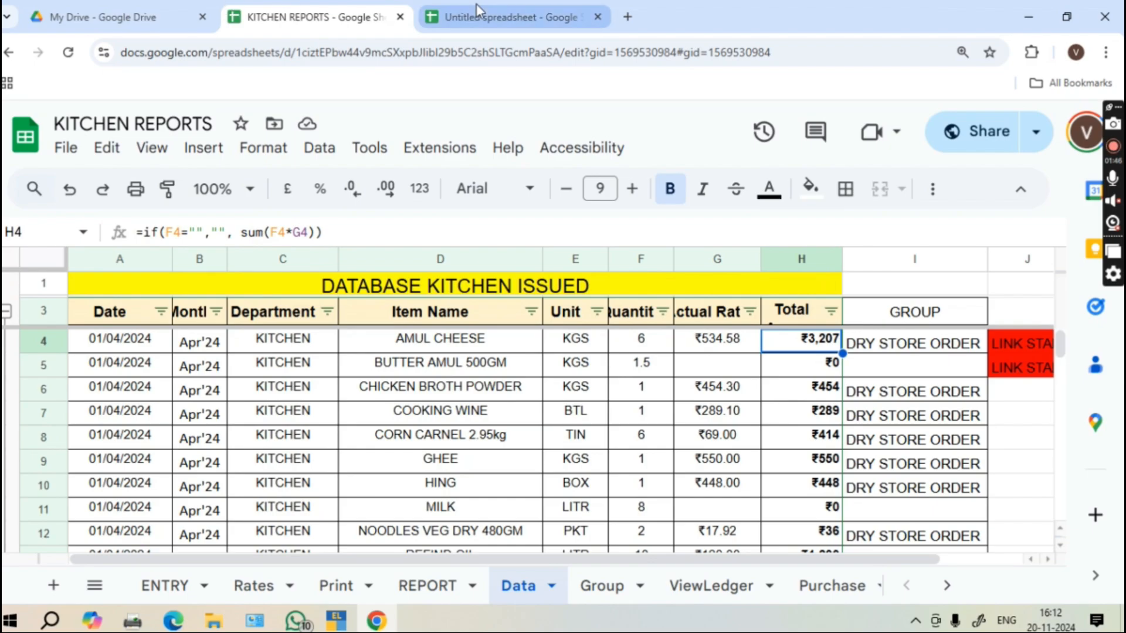
left_click(68, 397)
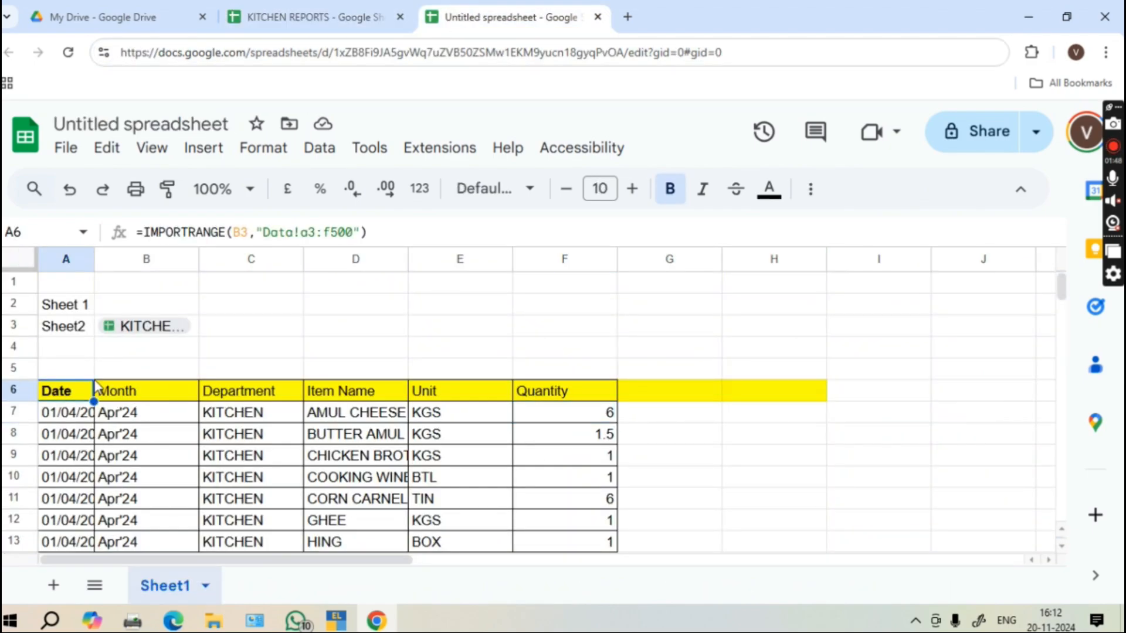
left_click(331, 232)
key("BackSpace")
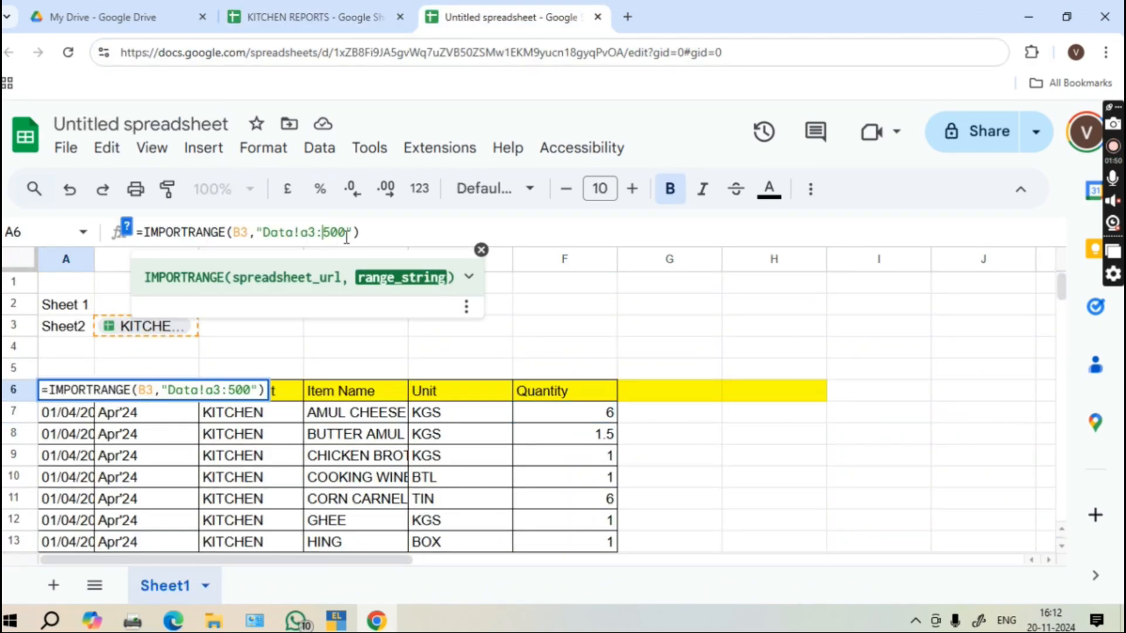
key("Return")
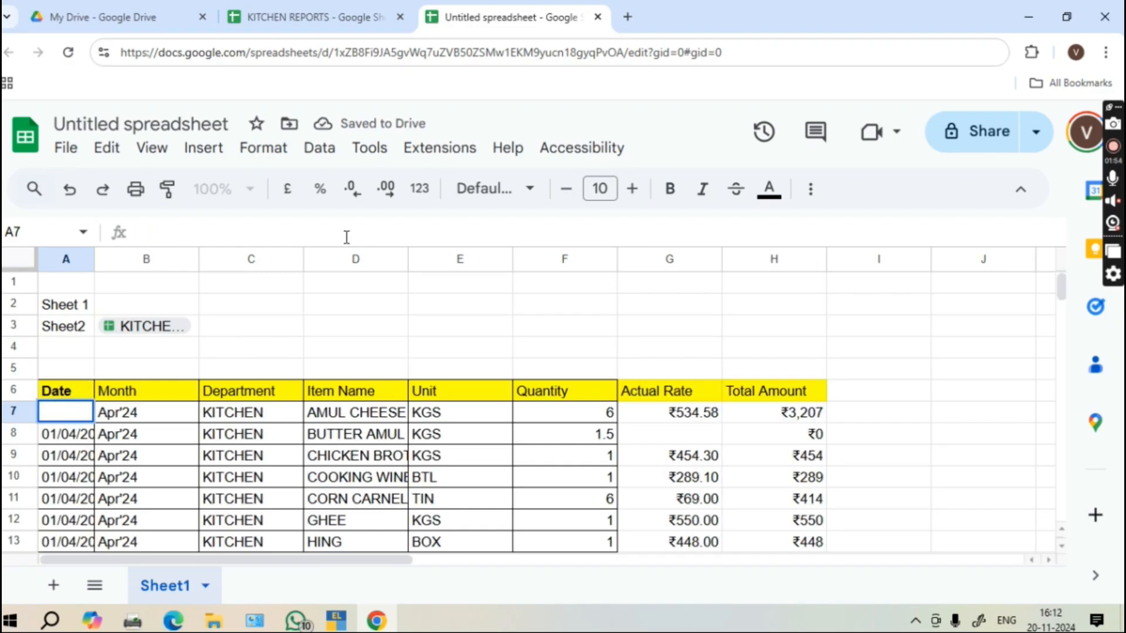
left_click(778, 391)
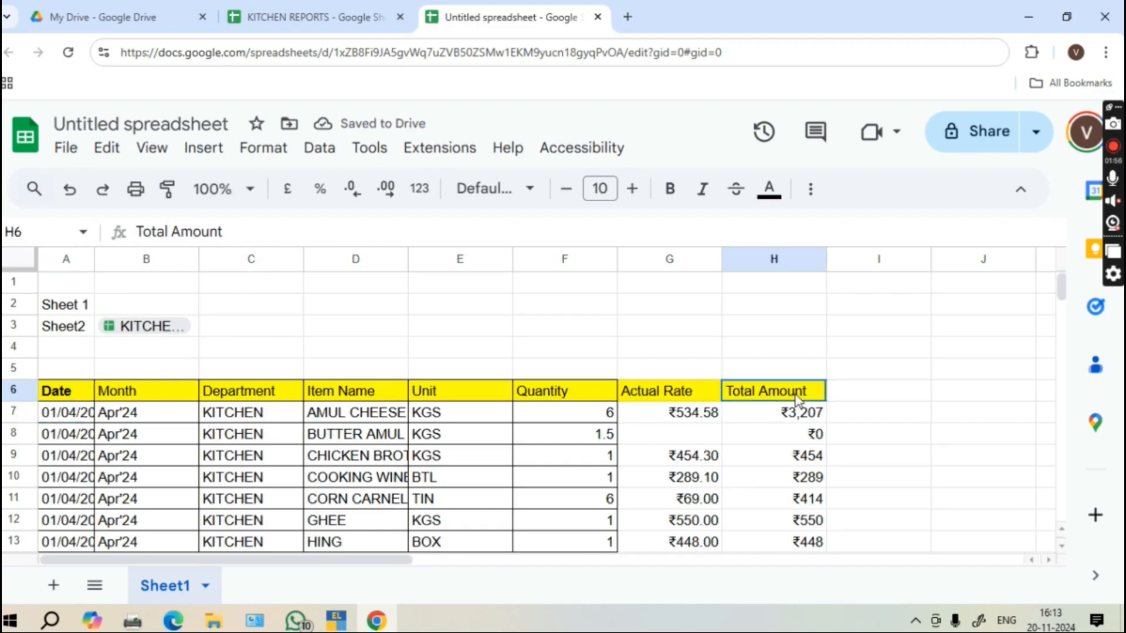
left_click(542, 391)
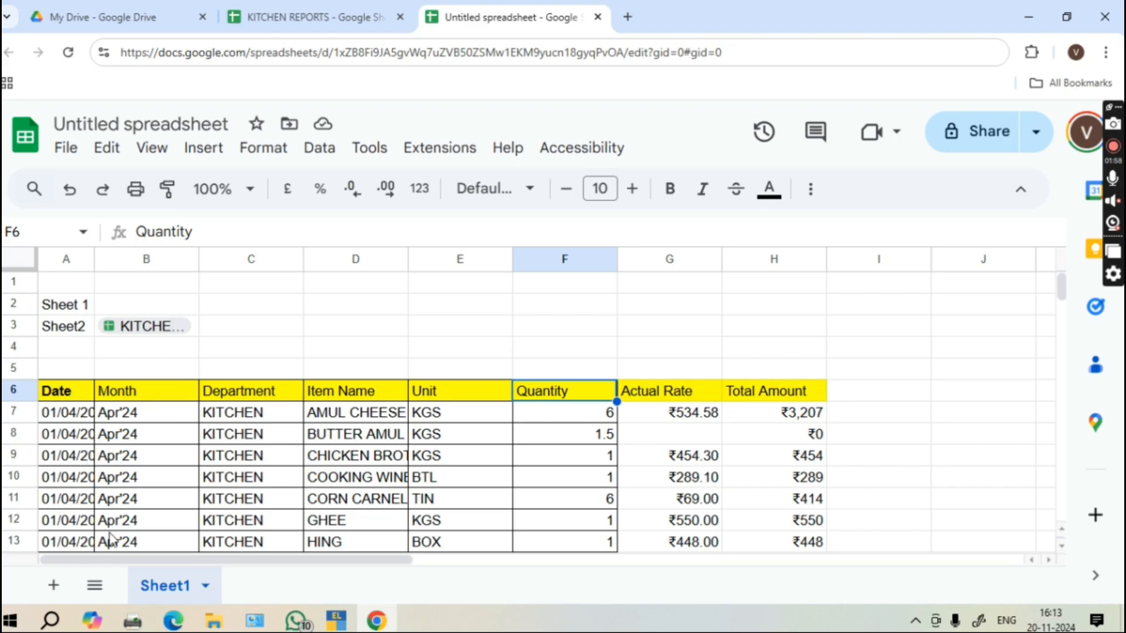
Set the AMUL CHEESE quantity in F4 of the KITCHEN REPORTS Data sheet to 600 and check it in the imported table
left_click(299, 7)
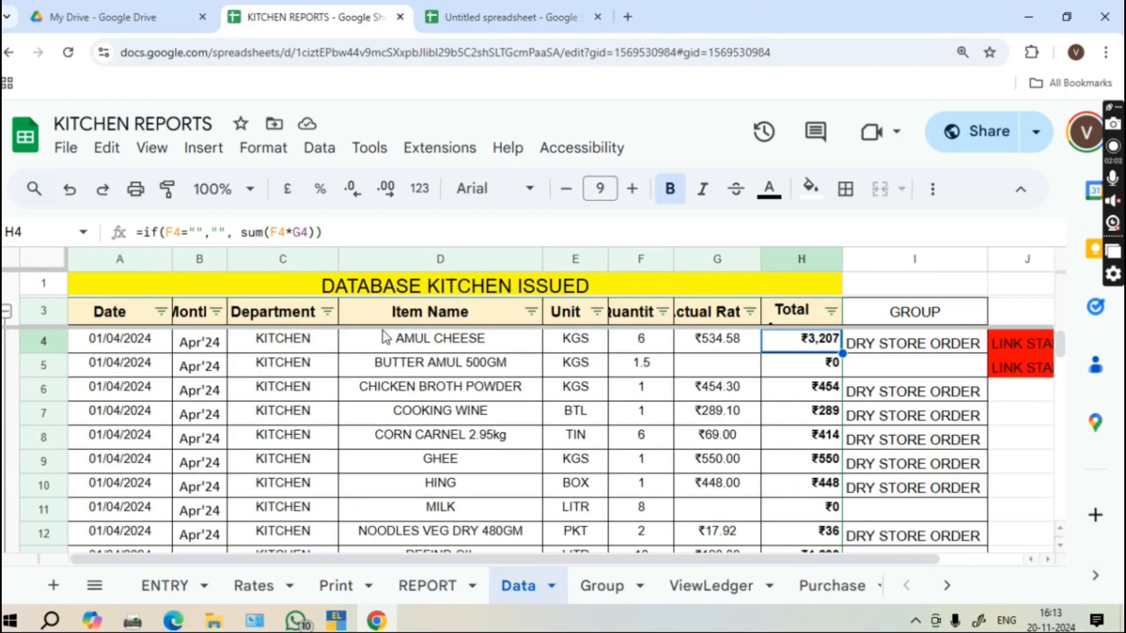
left_click(656, 346)
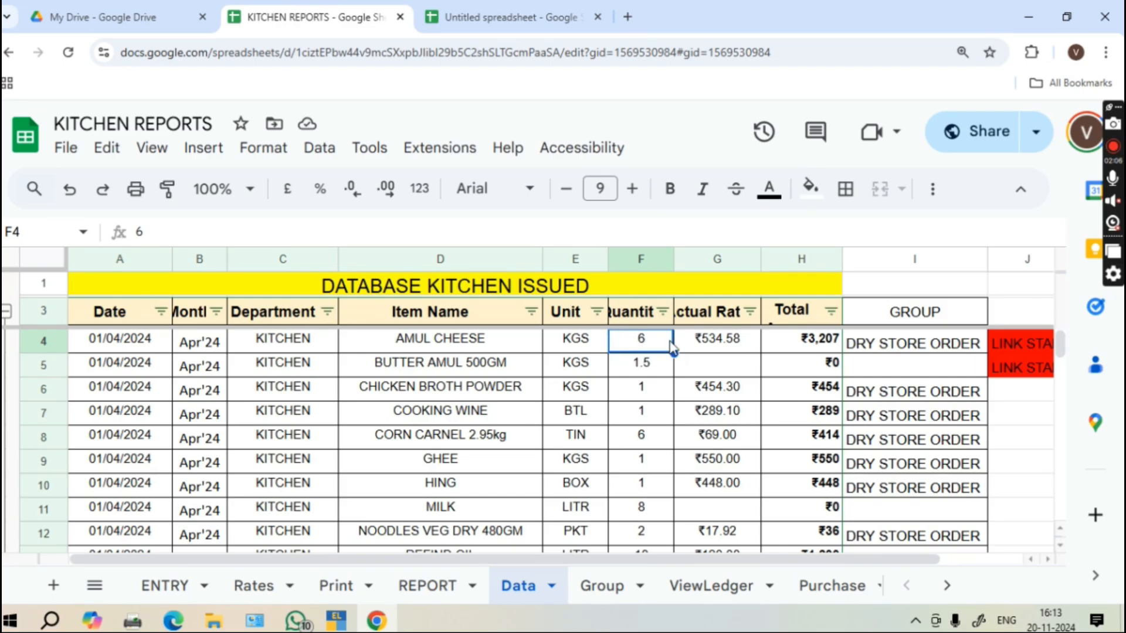
type("600")
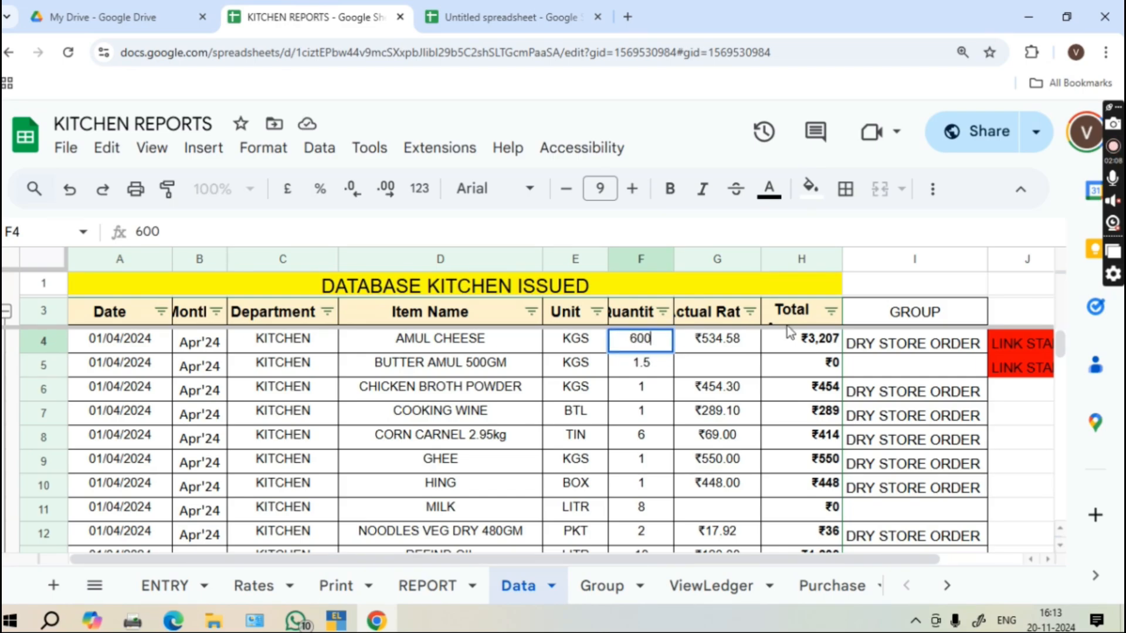
key("Return")
left_click(506, 17)
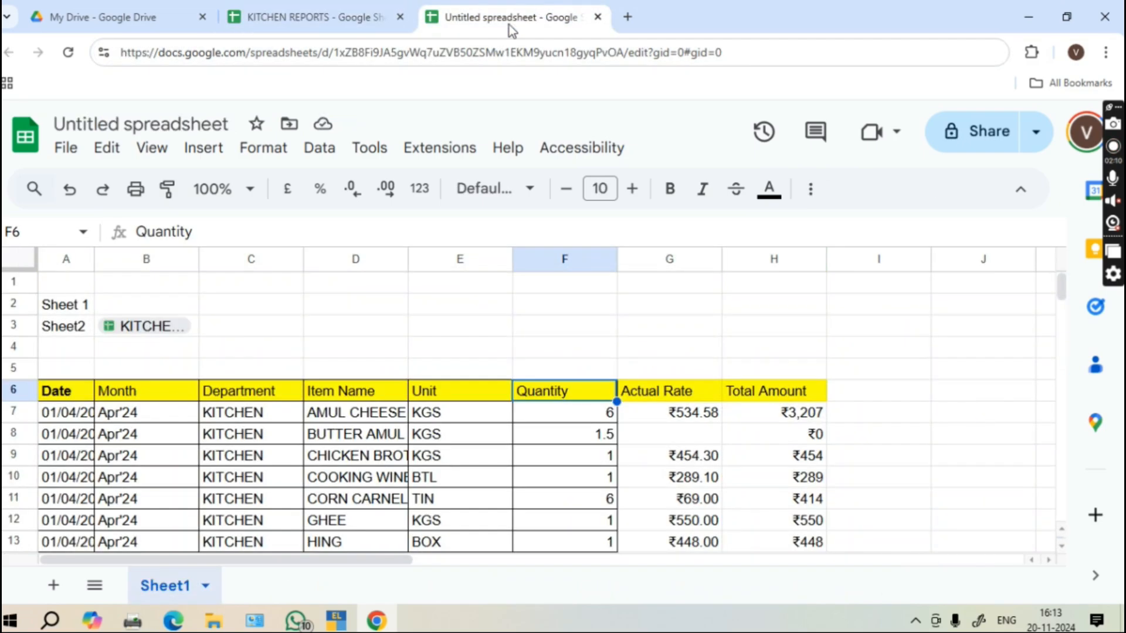
left_click(612, 442)
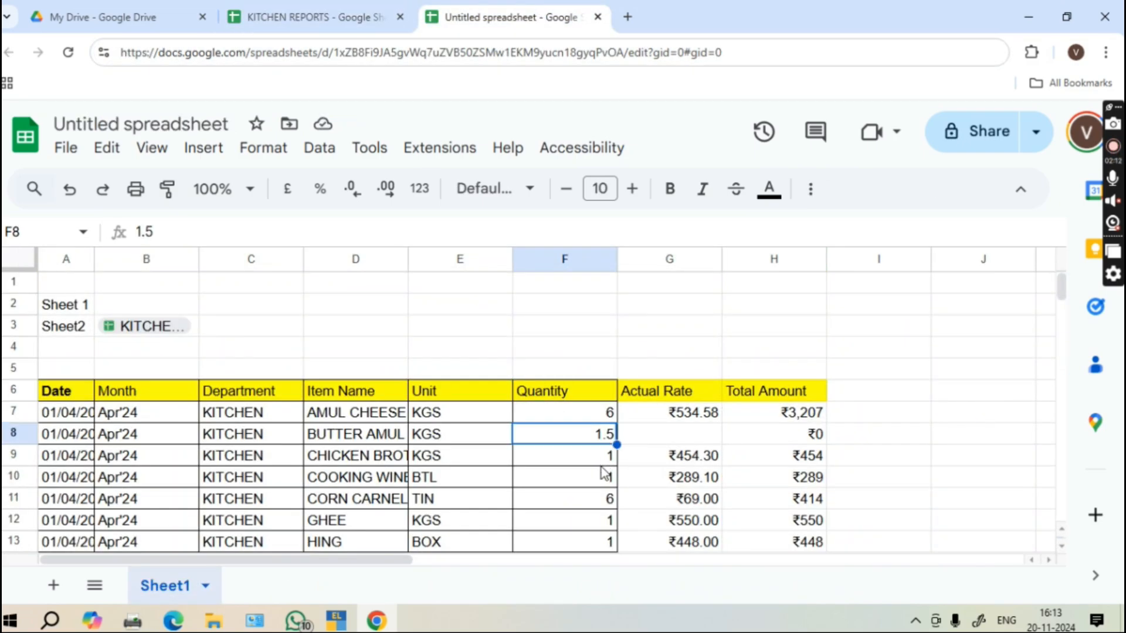
left_click(604, 413)
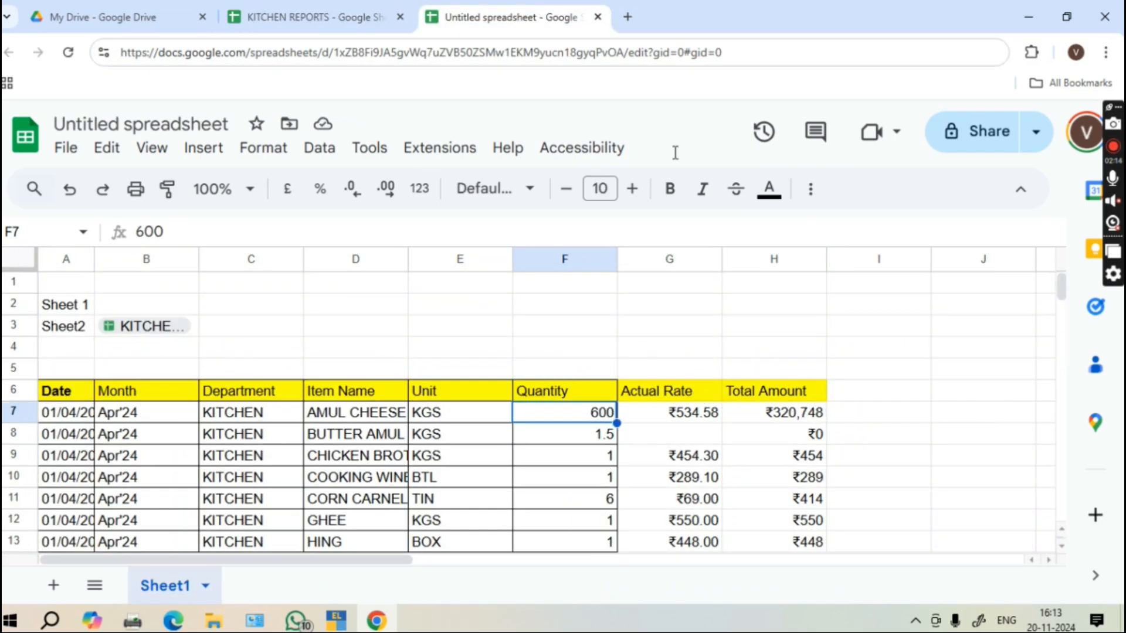
Set the source AMUL CHEESE quantity in F4 to 500 and check the update in the untitled spreadsheet
left_click(364, 14)
left_click(641, 343)
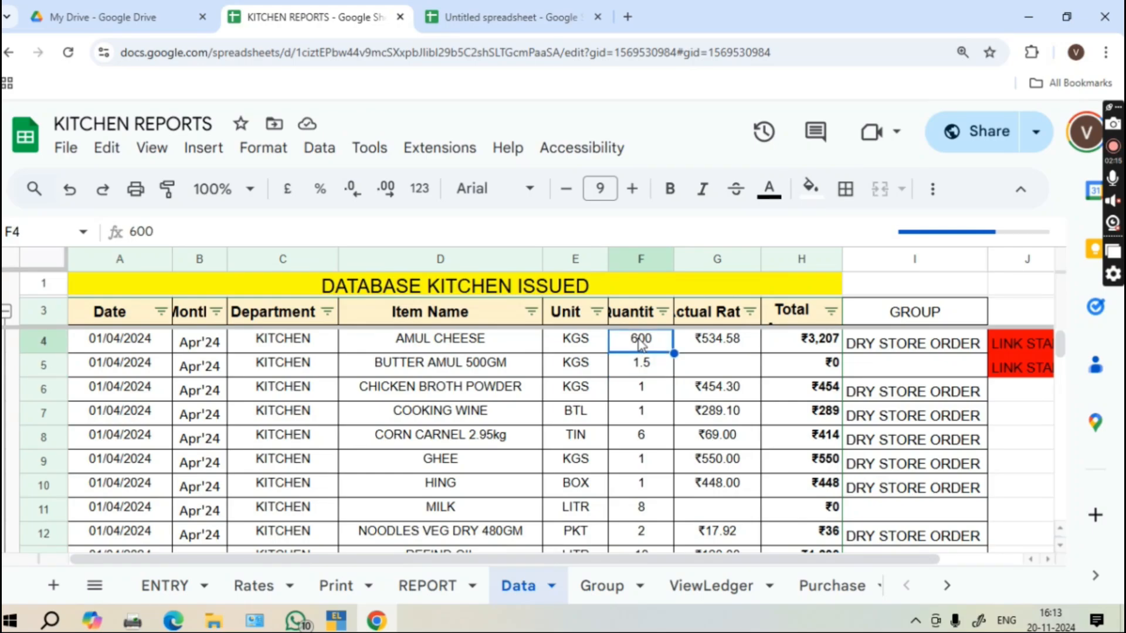
type("500")
key("Return")
left_click(581, 13)
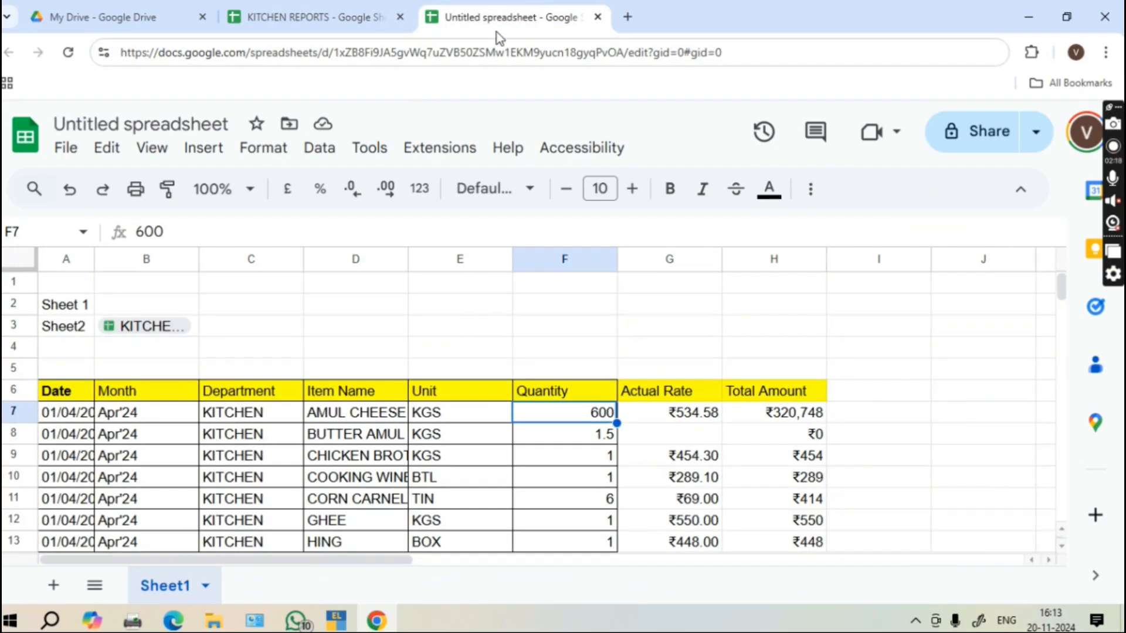
left_click(549, 480)
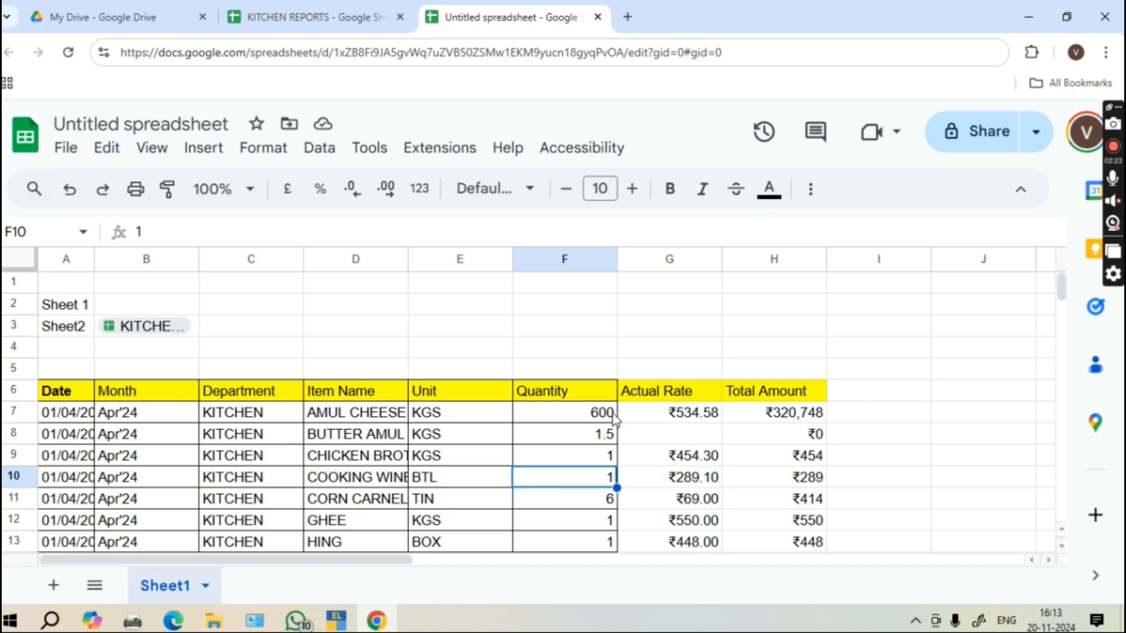
left_click(593, 432)
left_click(603, 417)
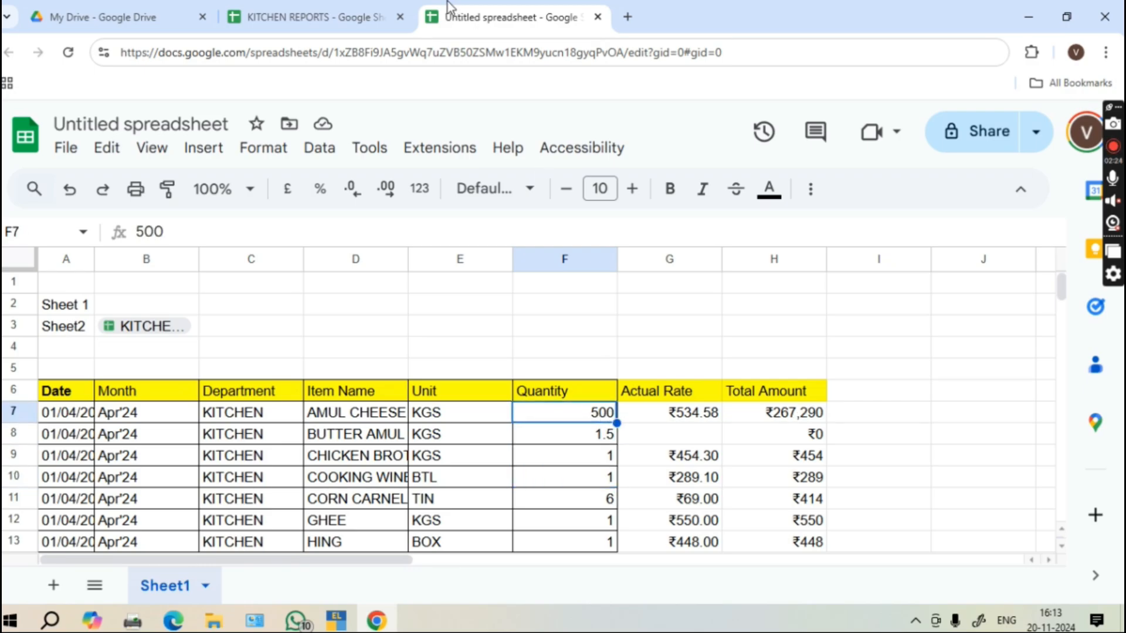
Restore the AMUL CHEESE quantity in F4 of the KITCHEN REPORTS Data sheet to 6 and return to the untitled spreadsheet
left_click(305, 16)
left_click(662, 342)
type("6")
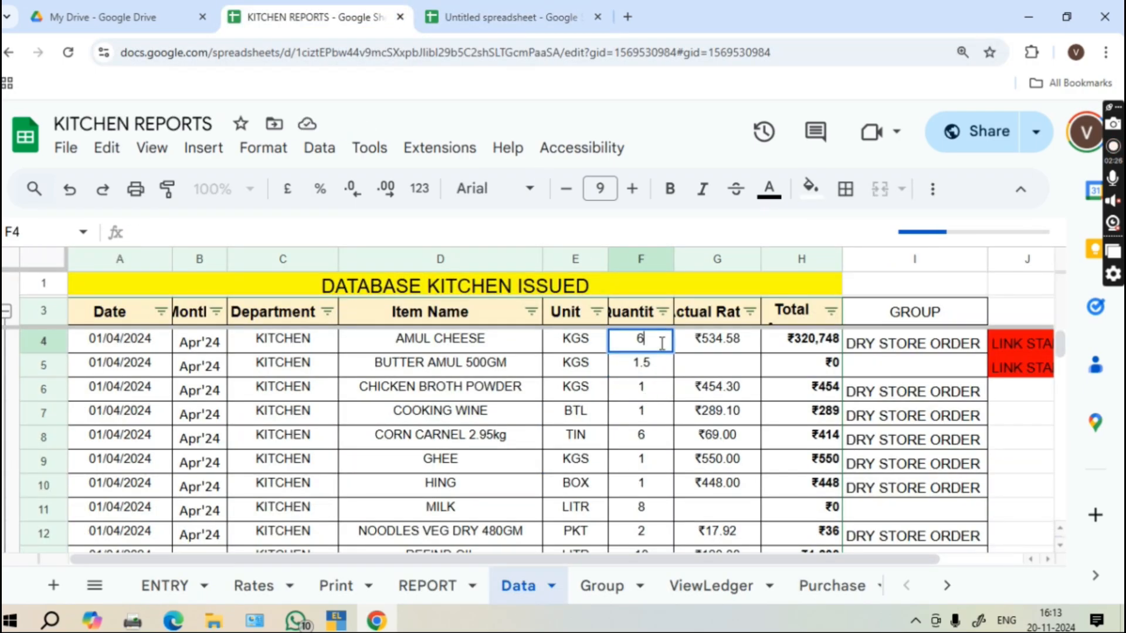
key("Return")
left_click(469, 16)
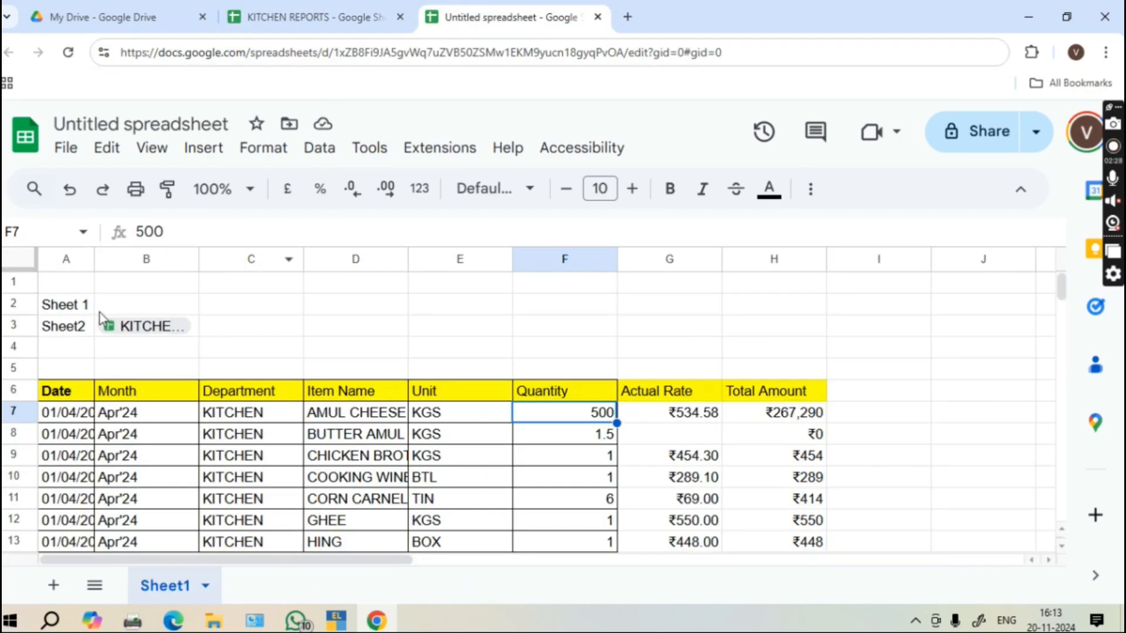
Clear the imported table in A6:H1000 and restore its IMPORTRANGE formula with range Data!a3:h500 in A6
left_click(56, 390)
key("ctrl+shift+Right")
key("ctrl+shift+Down")
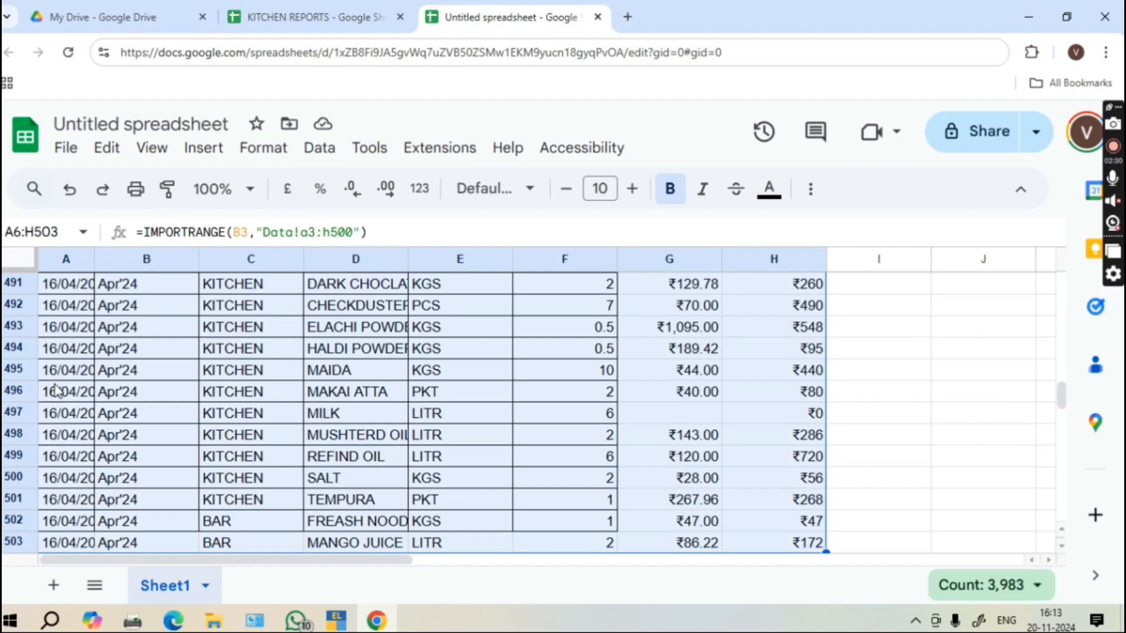
key("ctrl+shift+Down")
key("Delete")
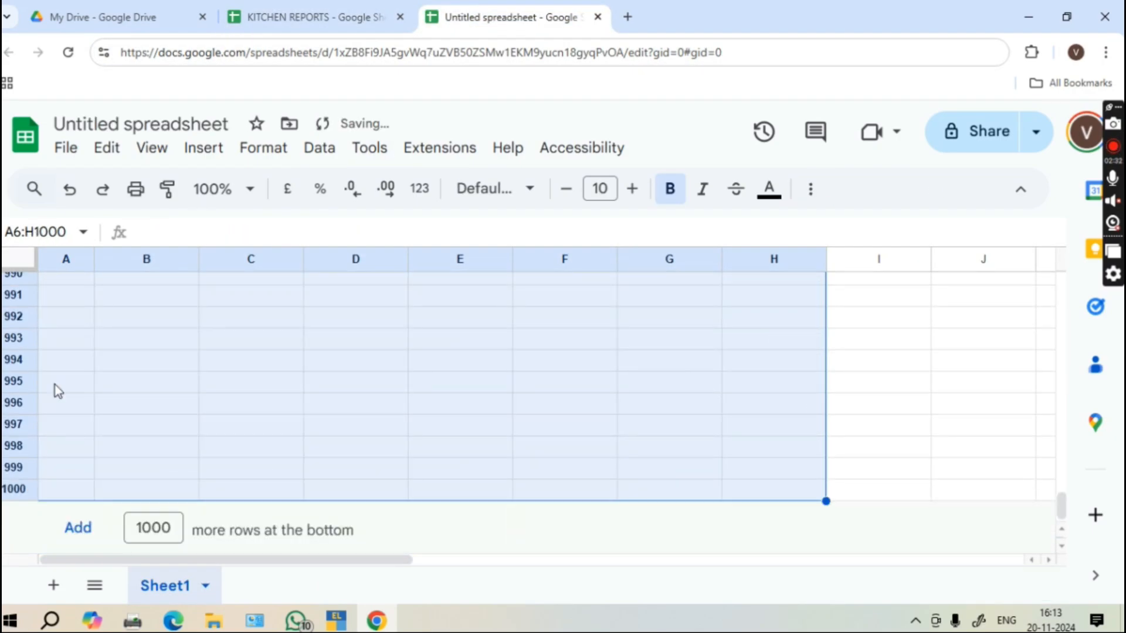
key("Down")
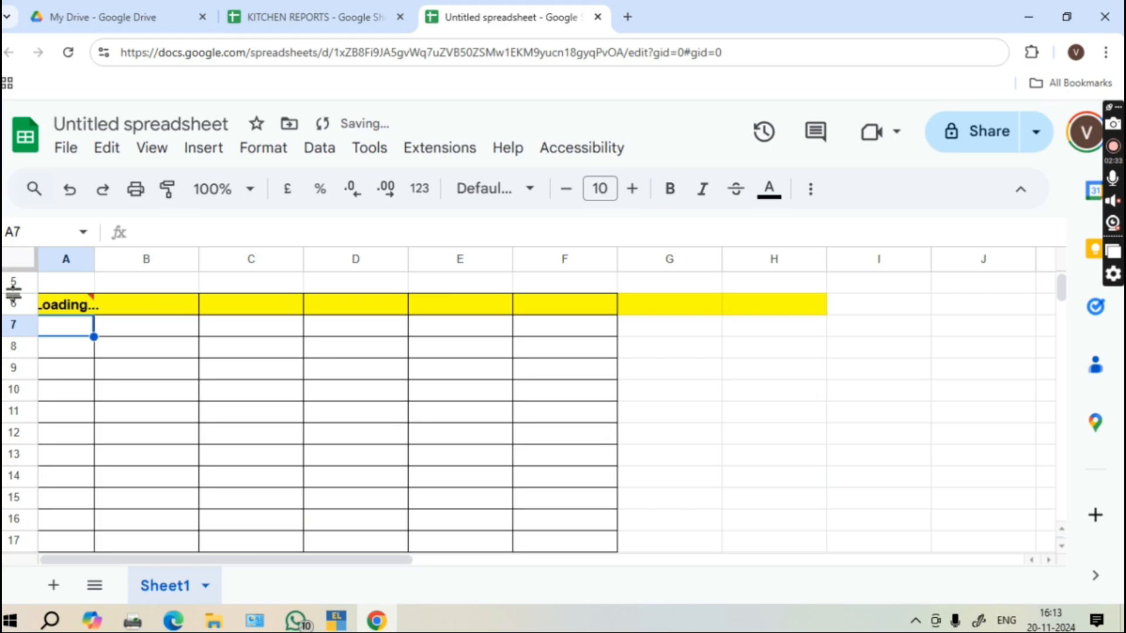
left_click(73, 306)
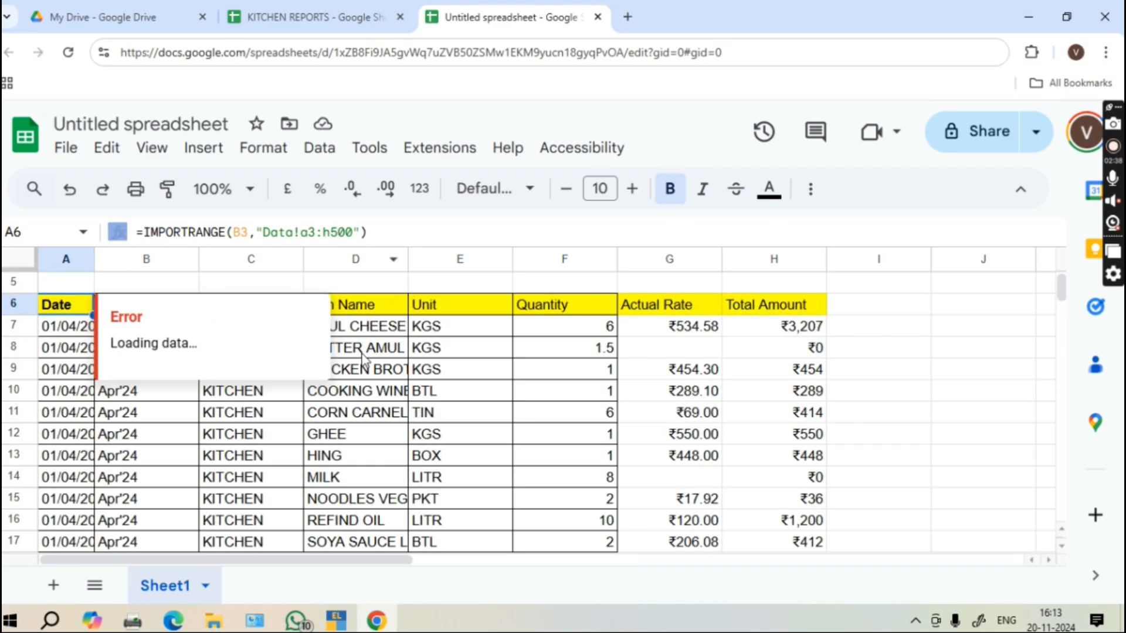
left_click(478, 418)
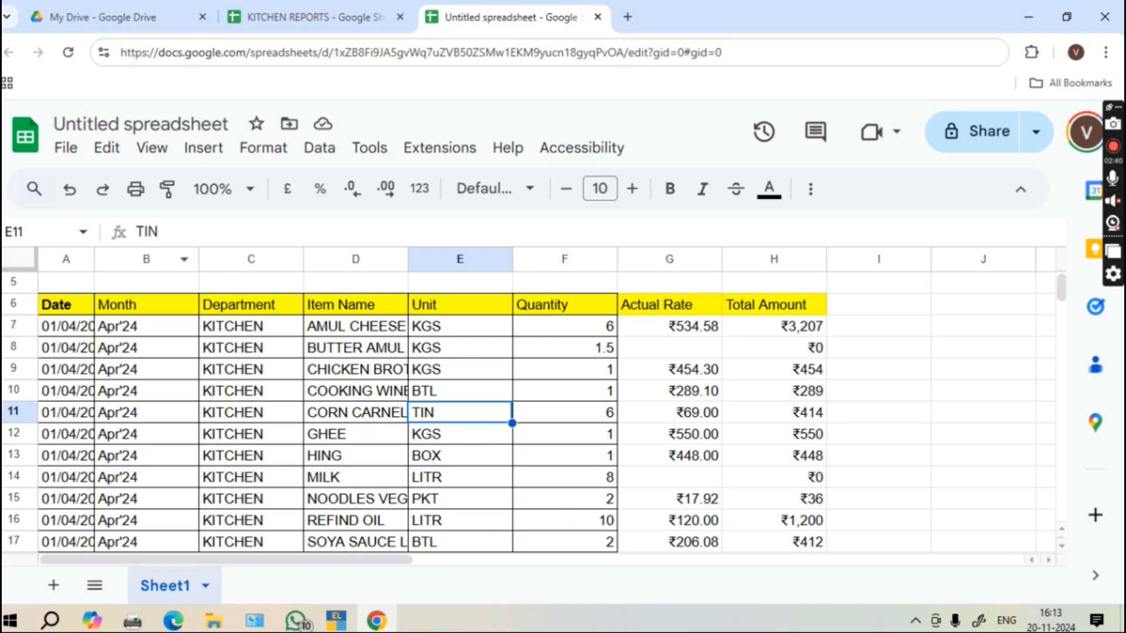
Fit the widths of all columns in Sheet1 to their contents
left_click(20, 259)
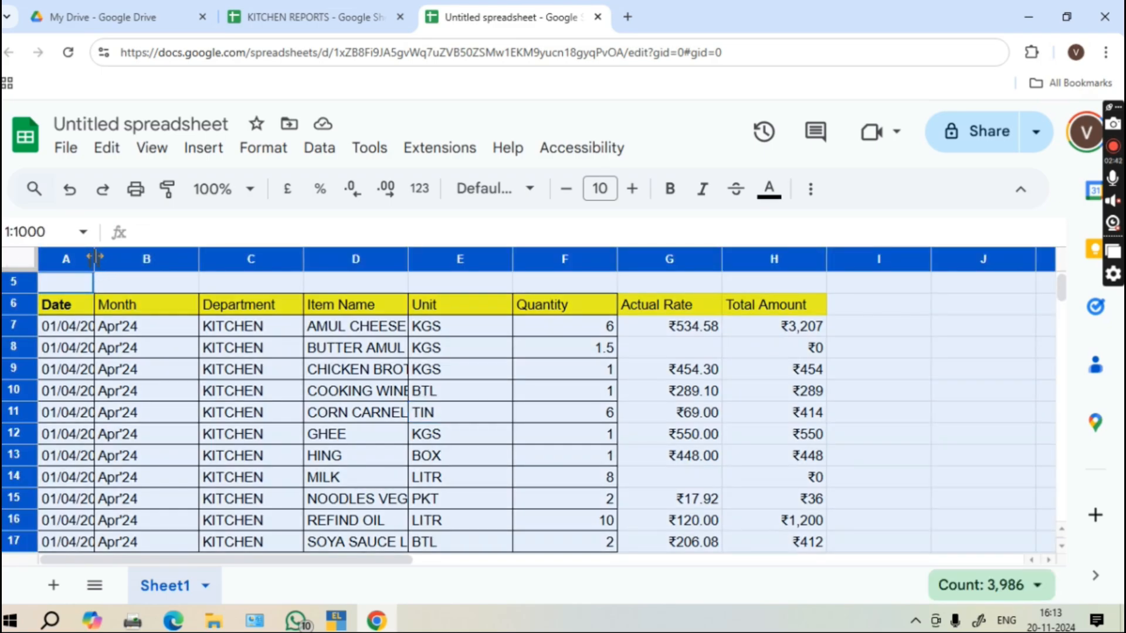
left_click_drag(95, 257, 96, 260)
left_click(168, 413)
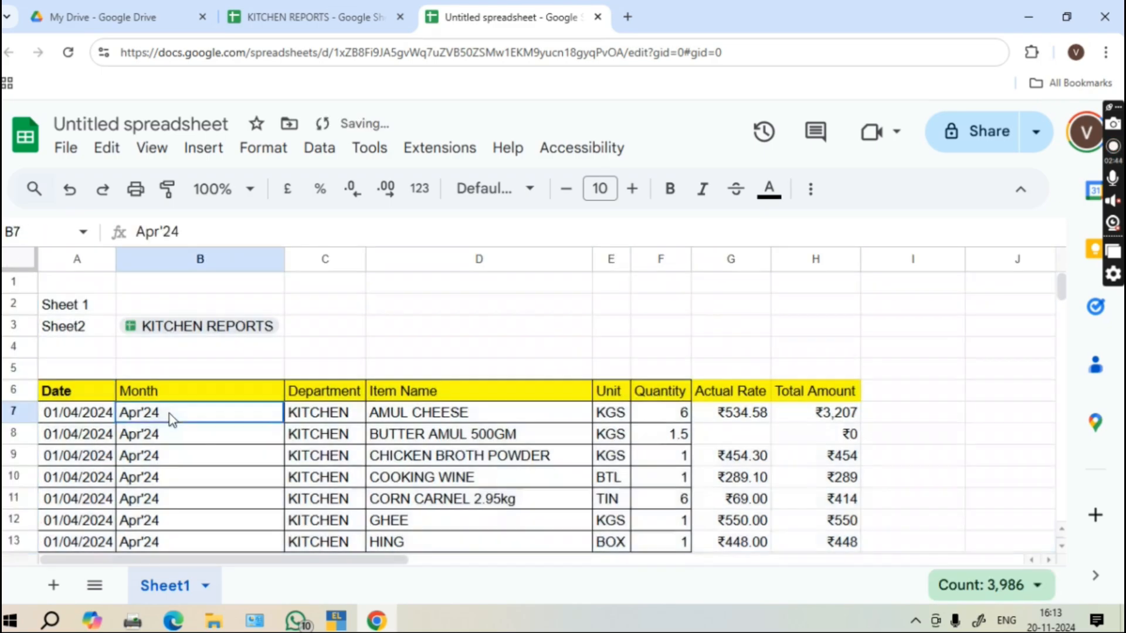
Create a pivot table on a new sheet from the imported data range Sheet1!A6:H503
left_click(73, 393)
key("ctrl+shift+Right")
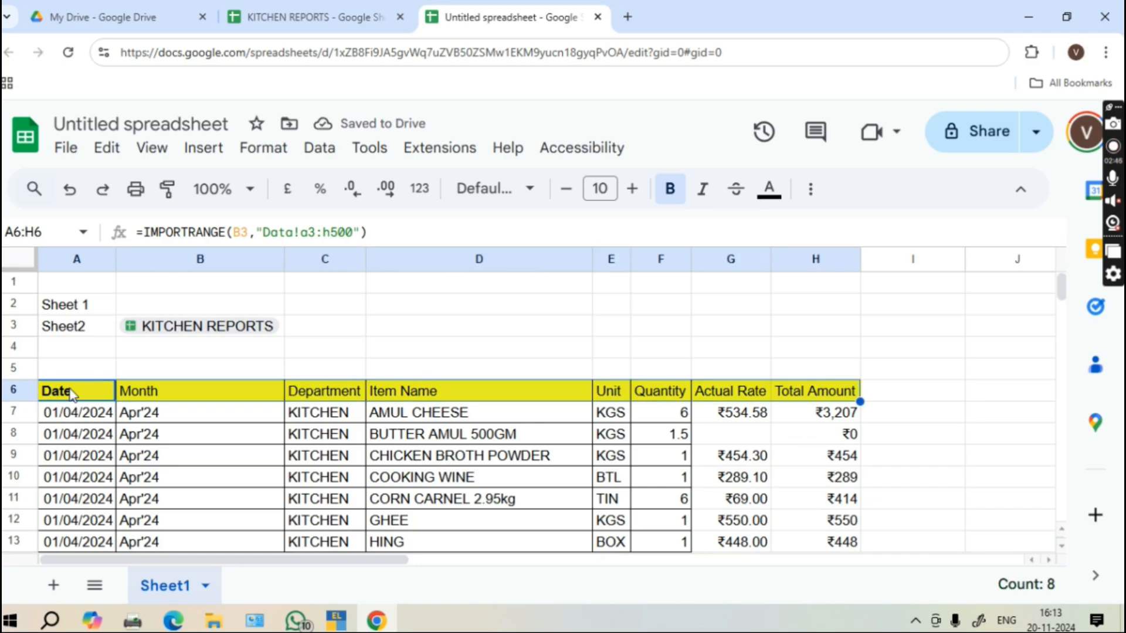
key("ctrl+shift+Down")
scroll(88, 396, "up", 15)
scroll(90, 397, "up", 9)
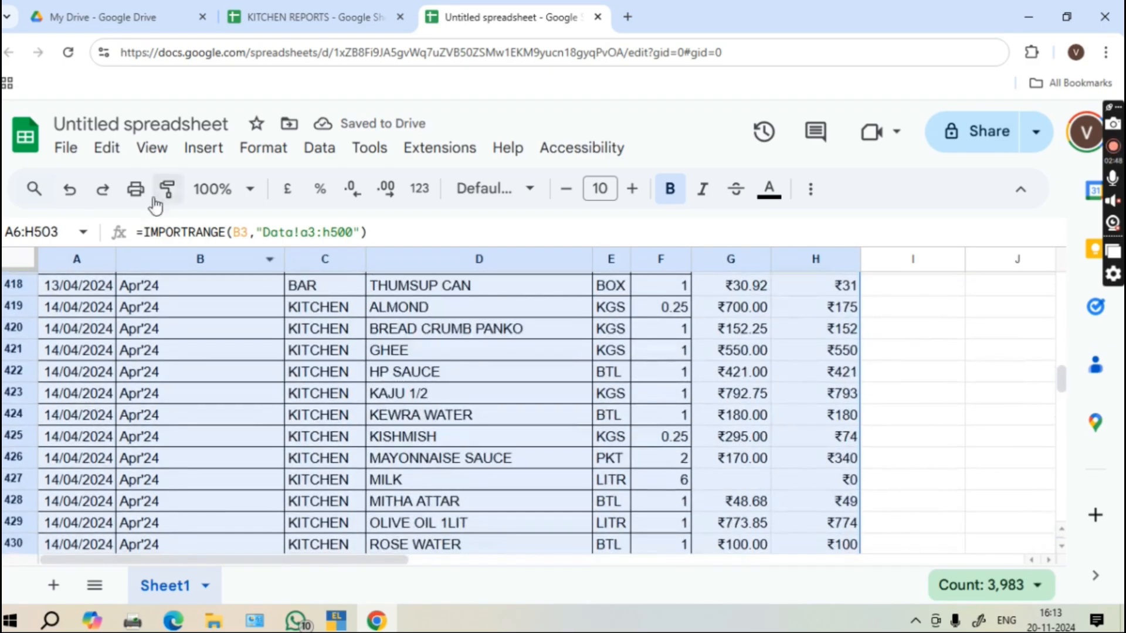
left_click(158, 153)
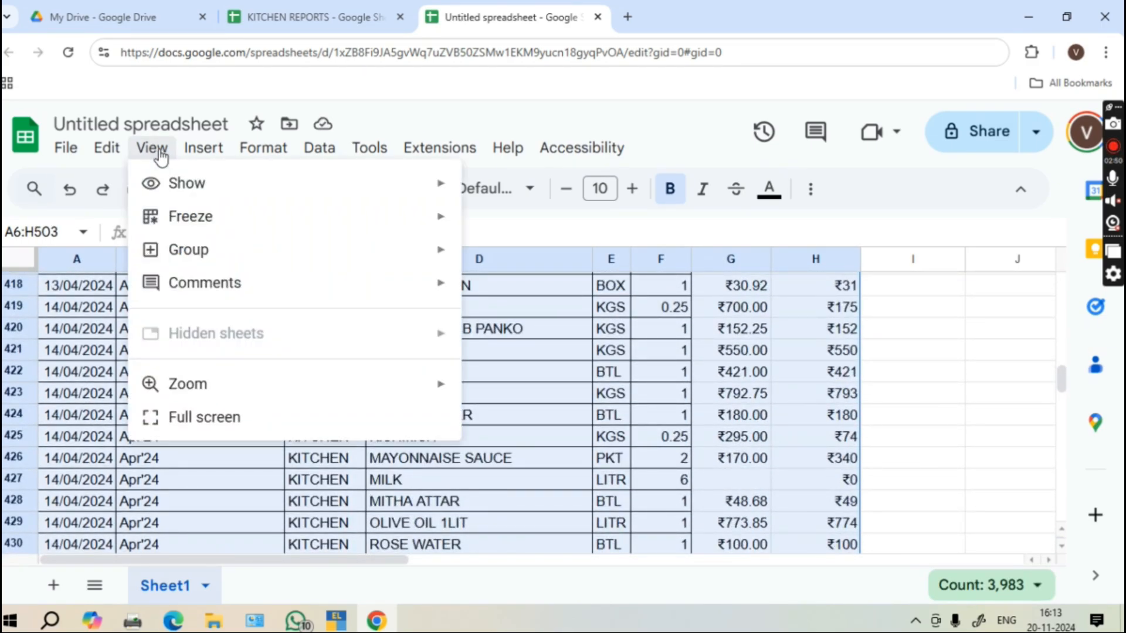
mouse_move(203, 157)
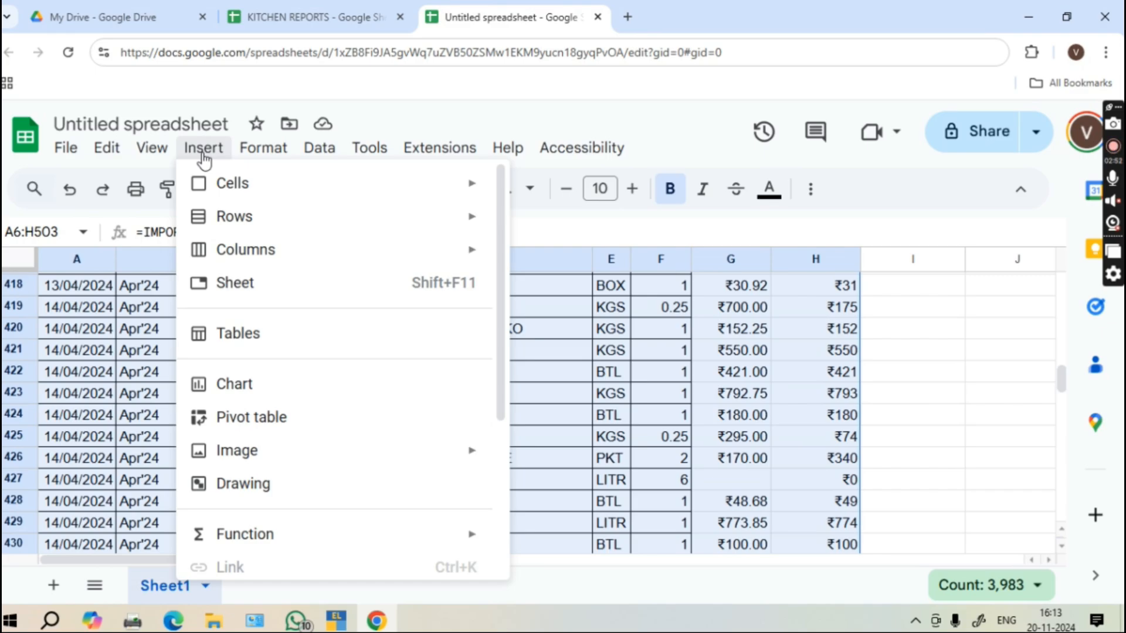
left_click(266, 418)
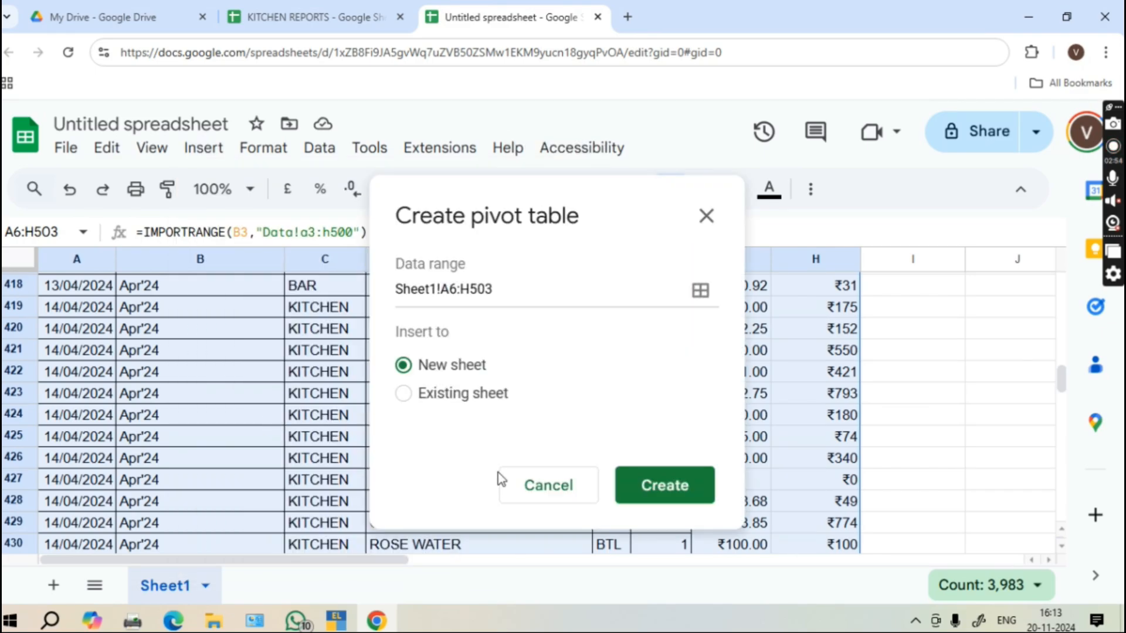
left_click(664, 486)
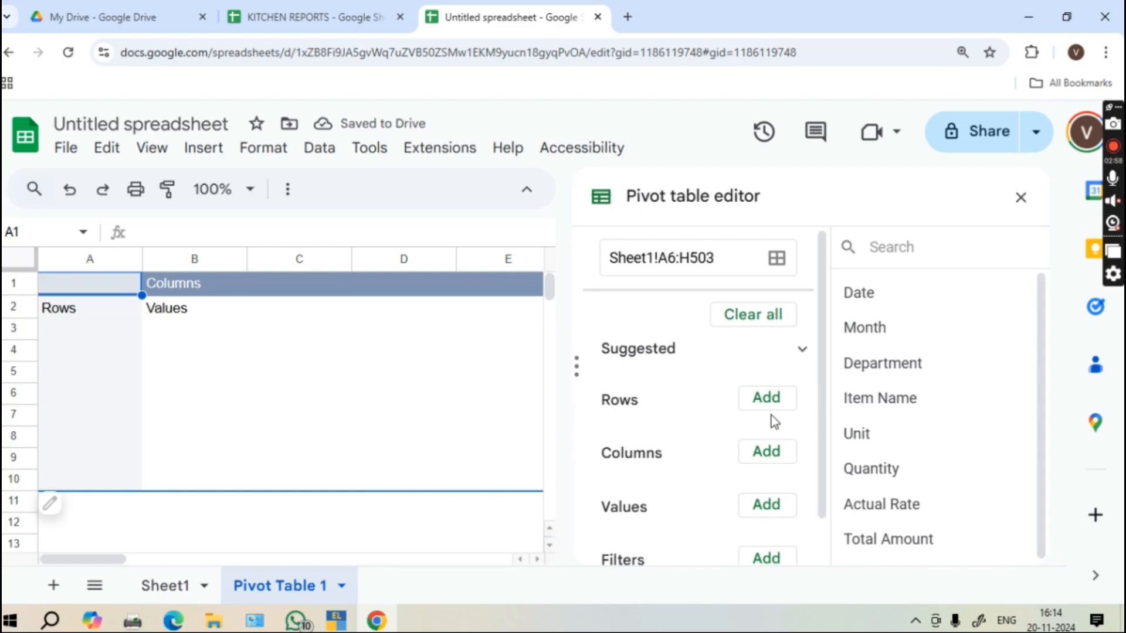
Add Department to the pivot table's rows and Total Amount summarised by SUM to its values, and close the pivot table editor
left_click(774, 411)
left_click(779, 414)
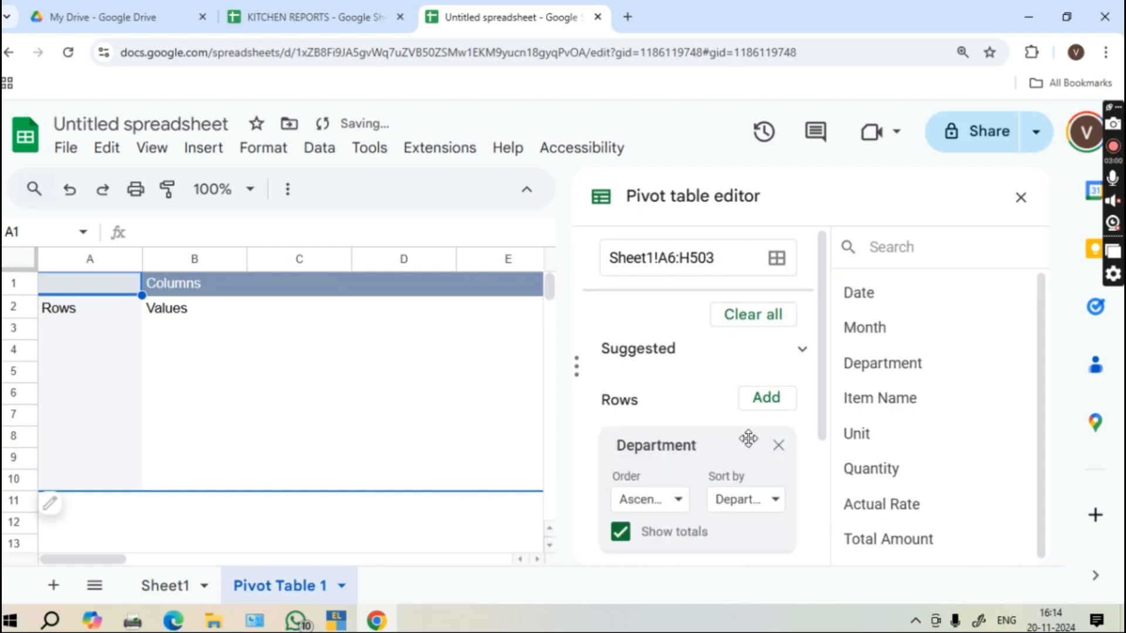
scroll(740, 516, "down", 3)
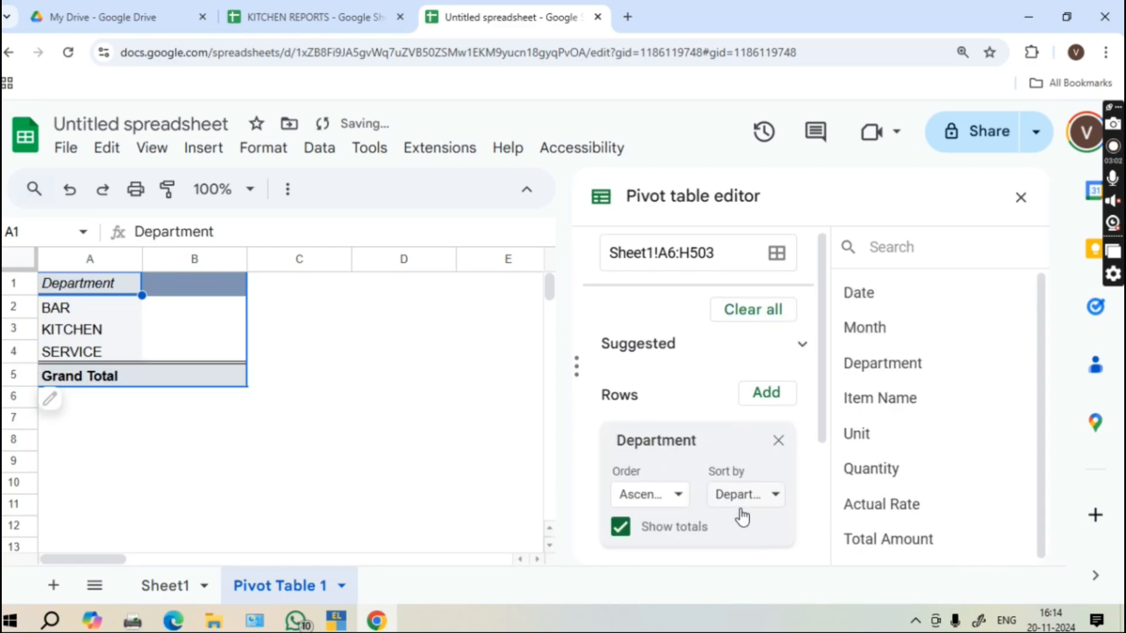
left_click(779, 484)
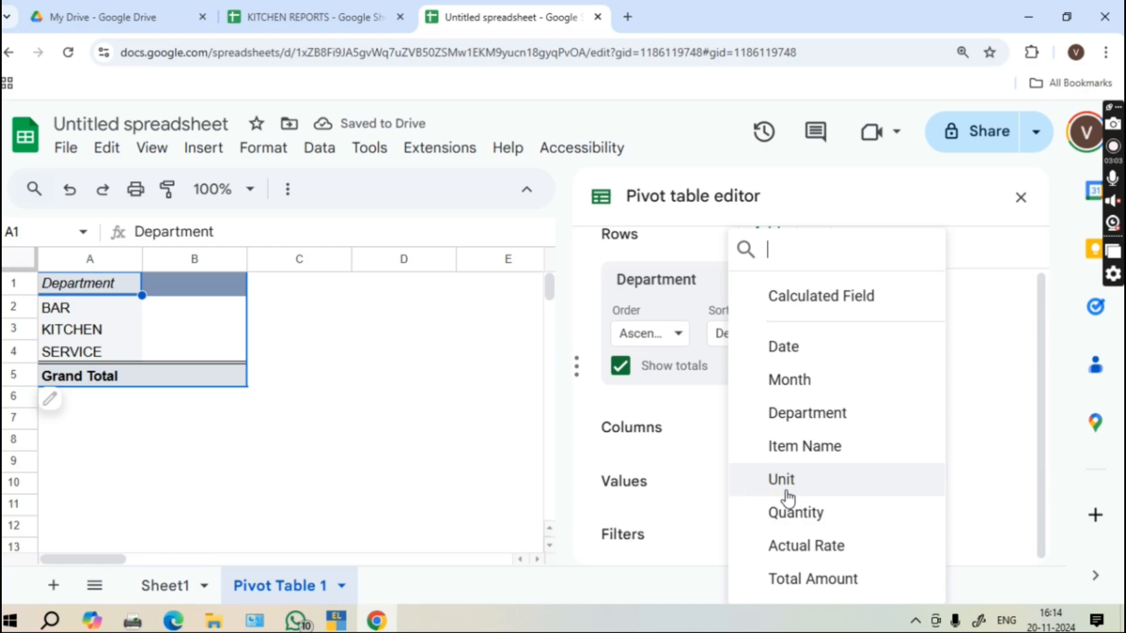
left_click(816, 581)
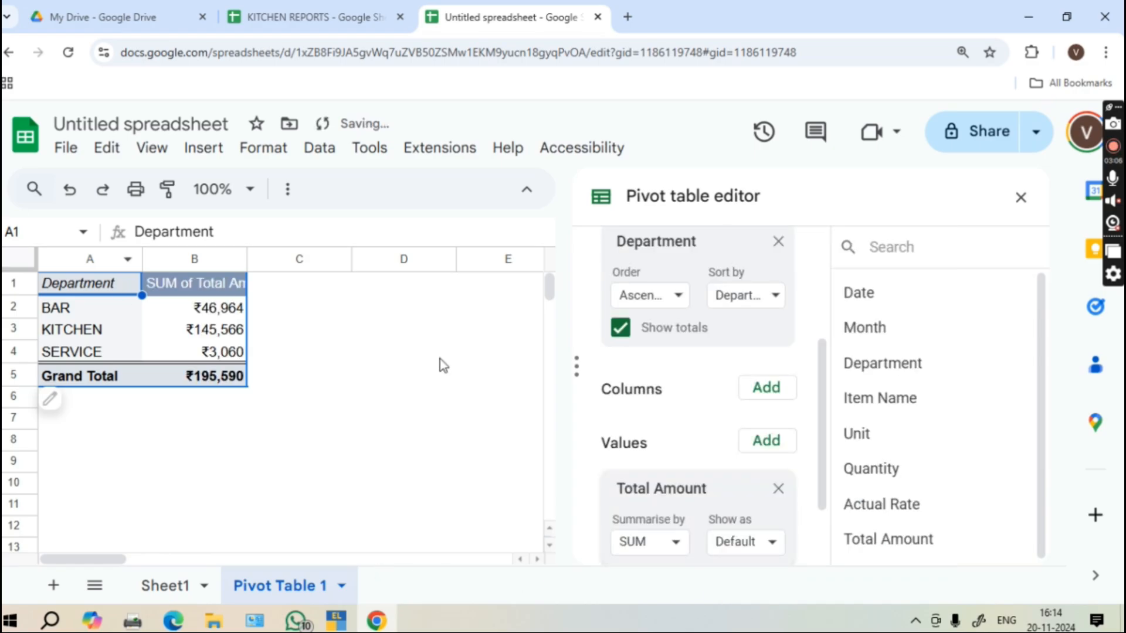
left_click(1022, 202)
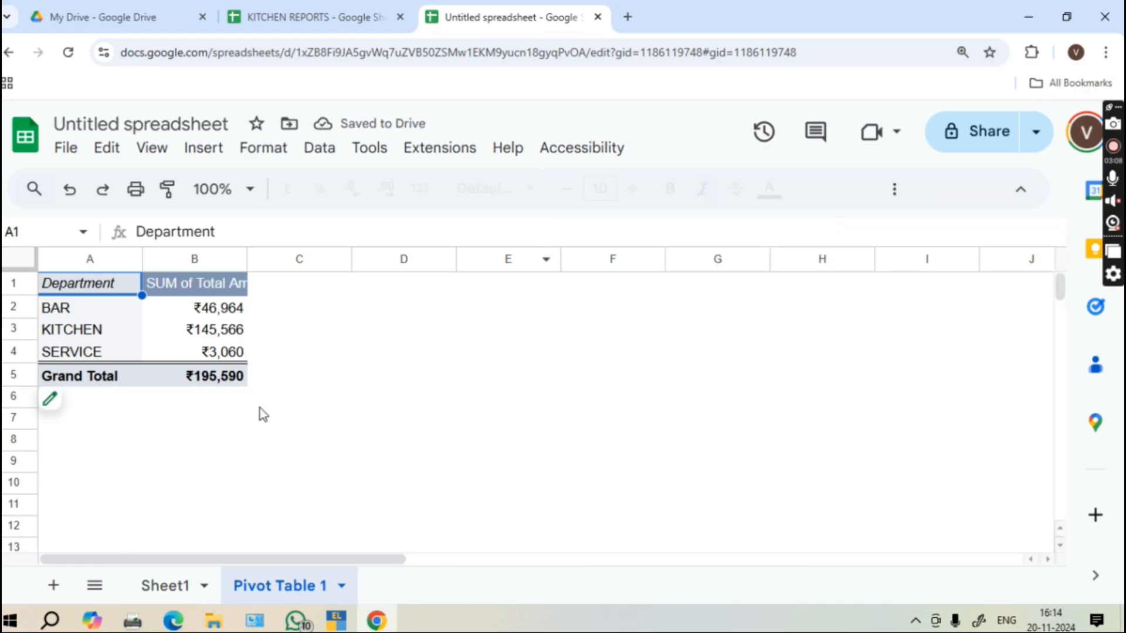
left_click(306, 423)
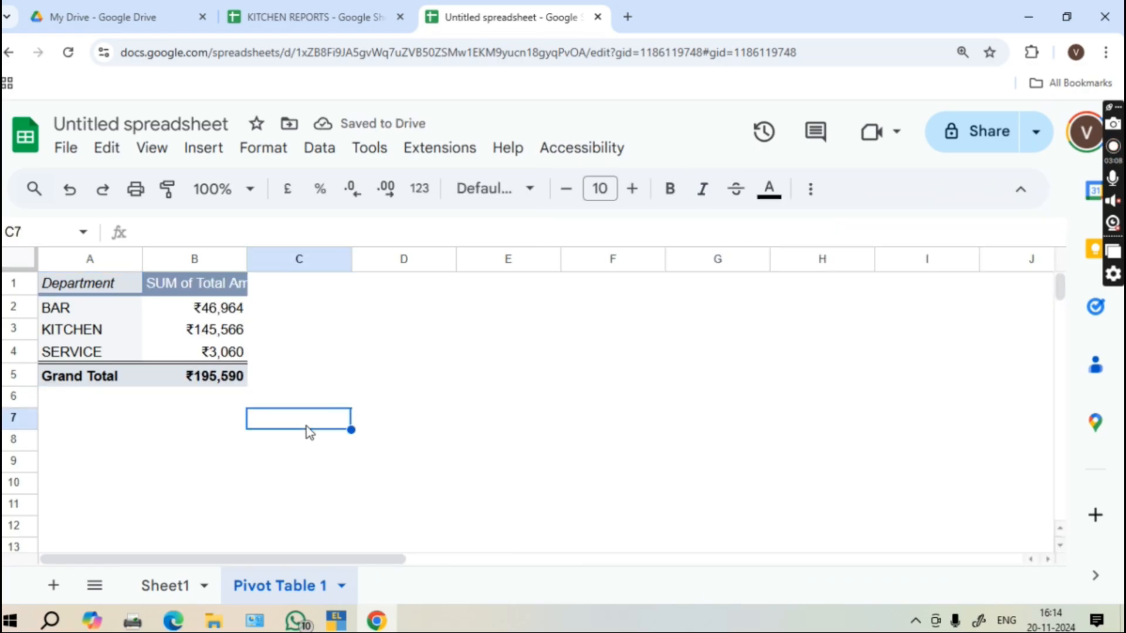
Delete the Pivot Table 1 sheet from the untitled spreadsheet
right_click(290, 602)
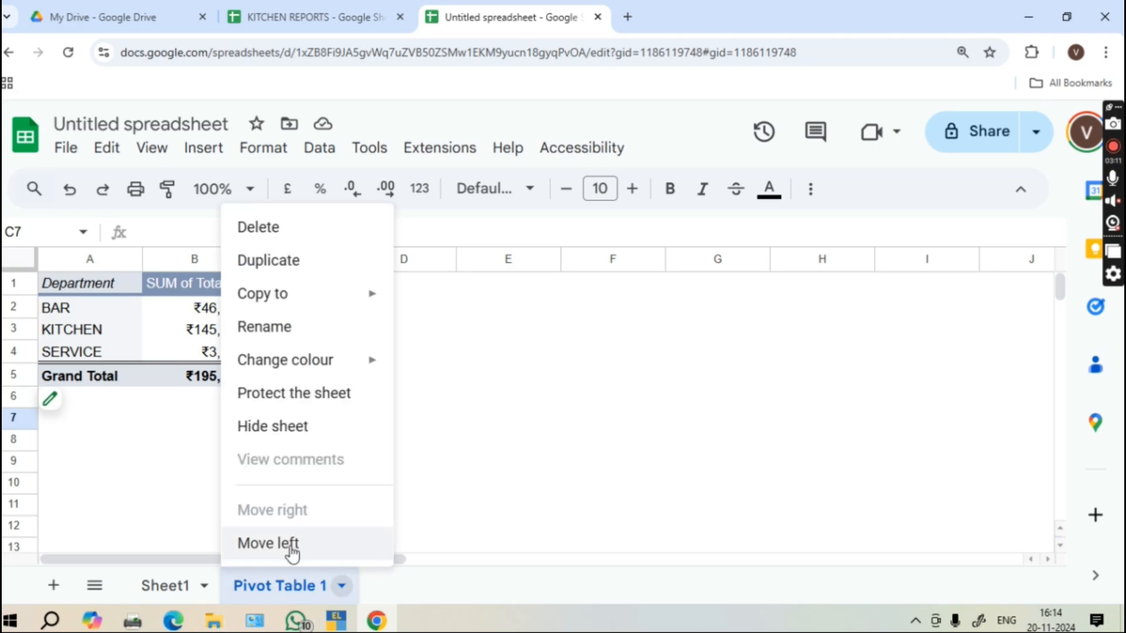
left_click(261, 231)
left_click(784, 397)
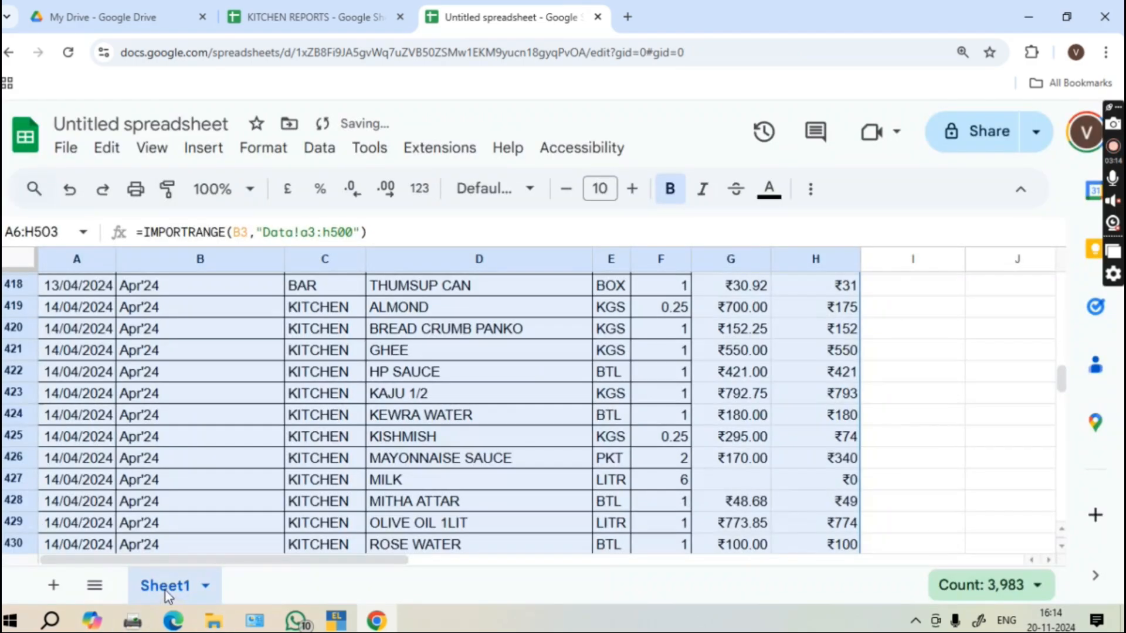
Clear the imported table with its IMPORTRANGE formula from A6:H503 in Sheet1
scroll(164, 425, "up", 15)
left_click(86, 364)
key("ctrl+Up")
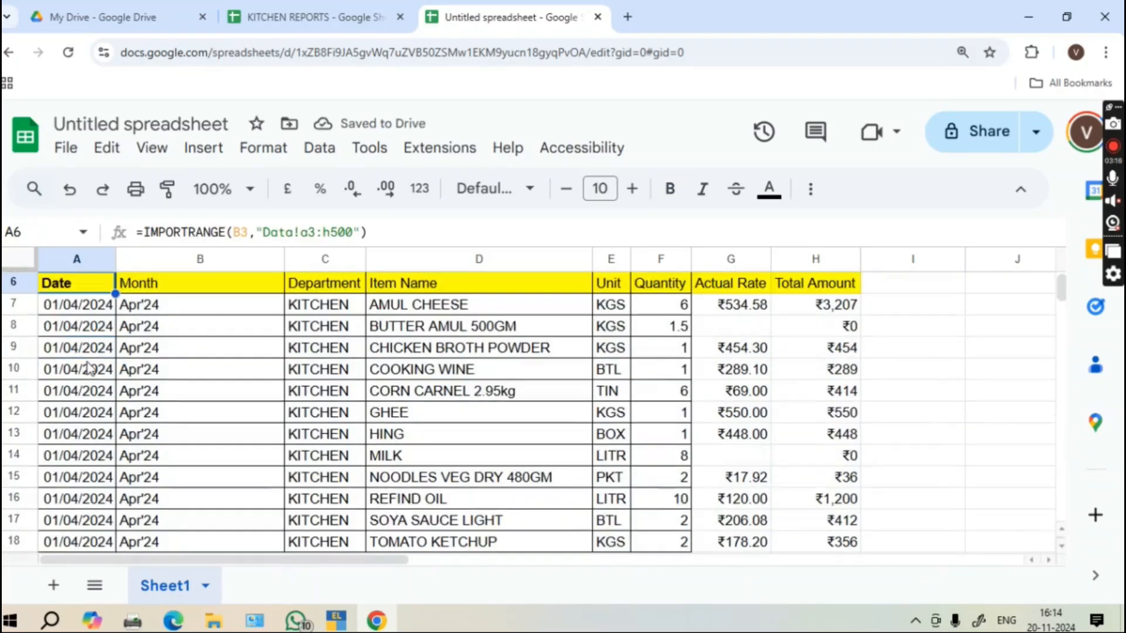
key("Up")
key("Up")
key("Up")
key("Down")
key("Down")
key("Down")
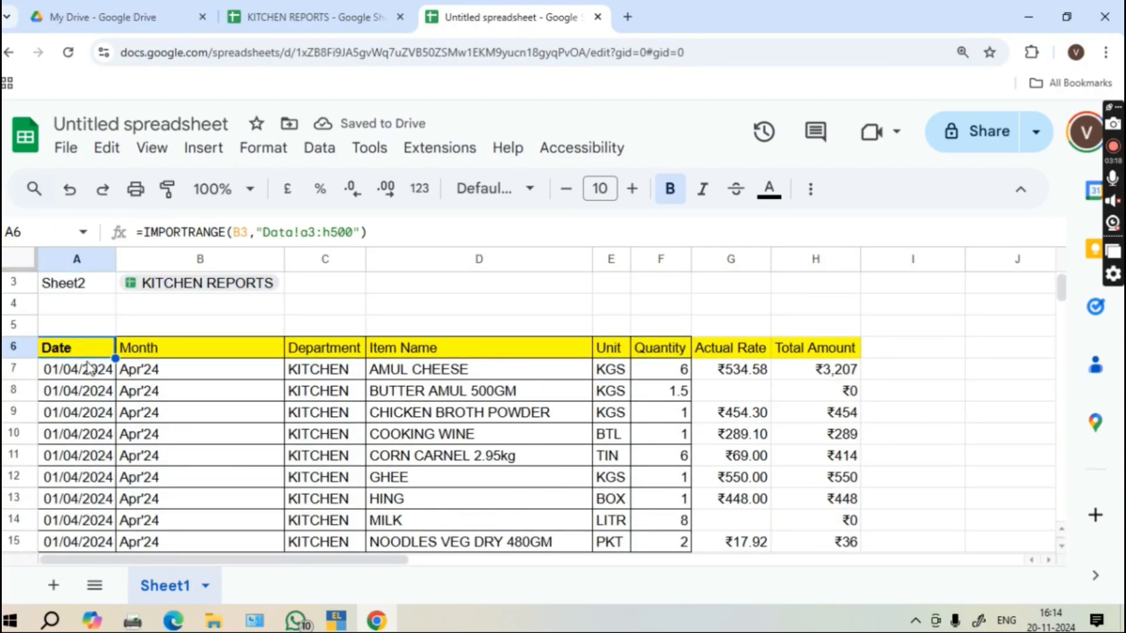
key("ctrl+shift+Right")
key("ctrl+shift+Down")
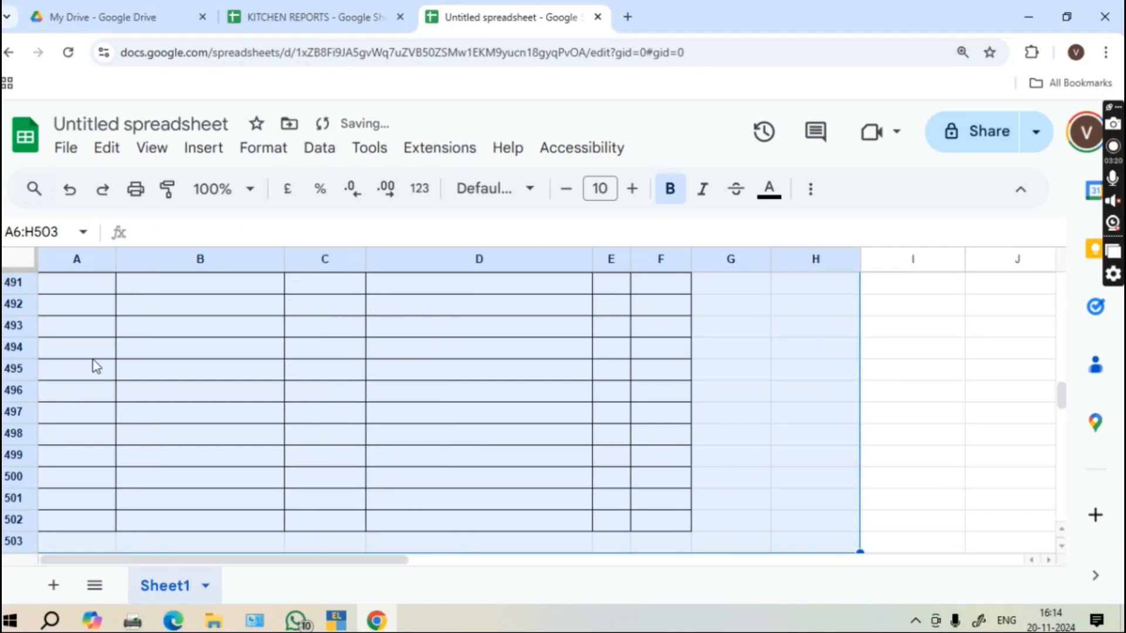
Remove the KITCHEN REPORTS link from cell B3 beside the Sheet2 label
left_click(87, 362)
key("ctrl+Up")
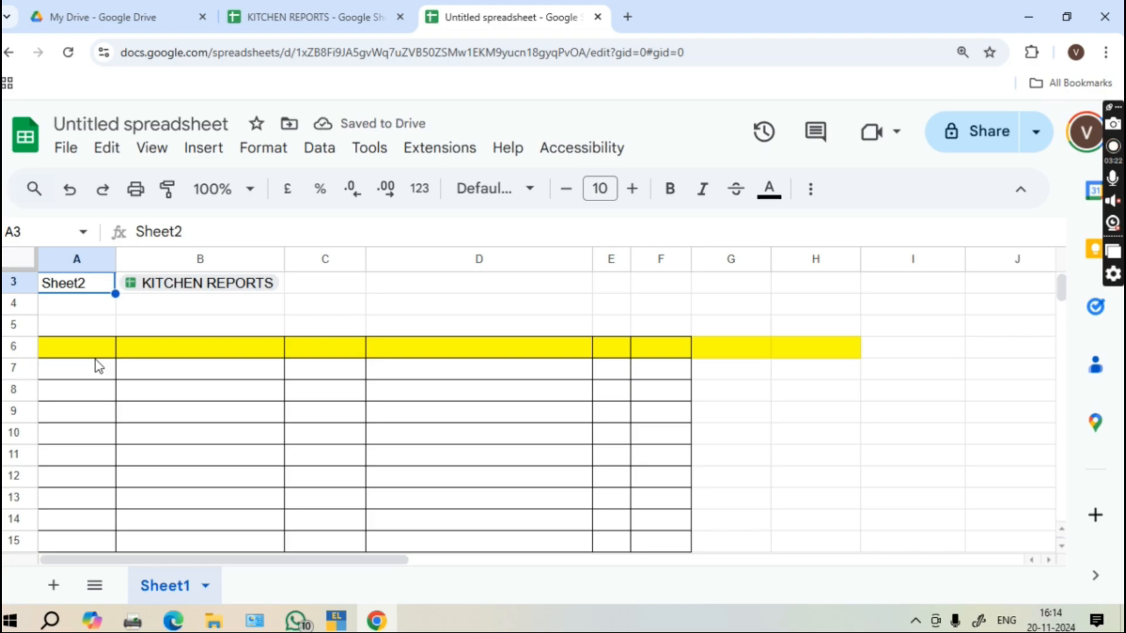
scroll(97, 366, "up", 1)
key("Right")
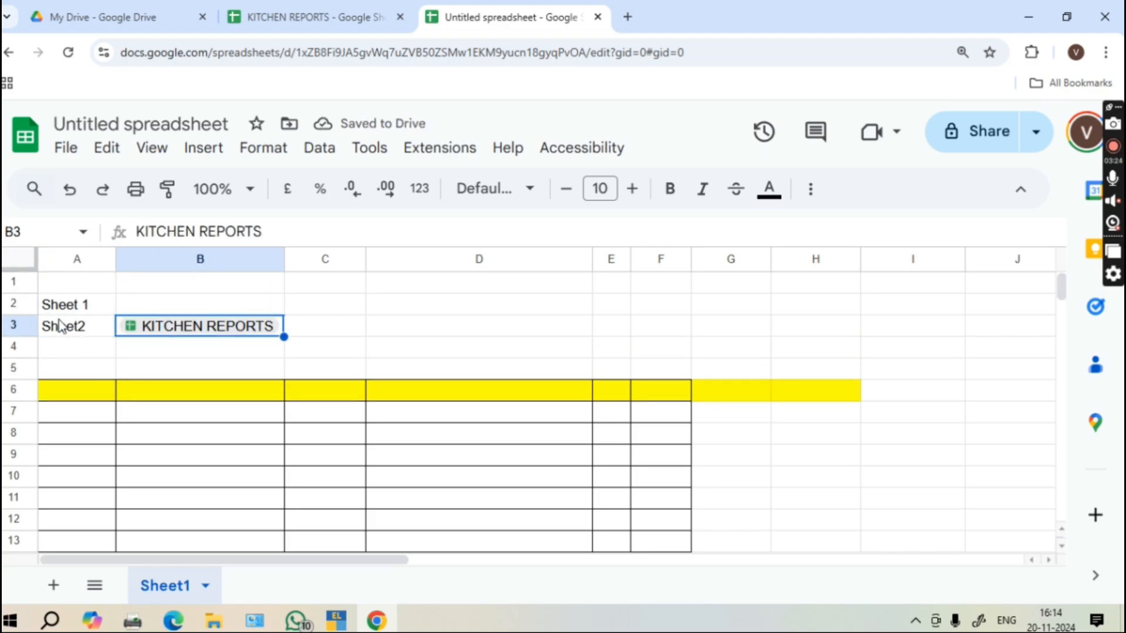
key("Delete")
Close the KITCHEN REPORTS spreadsheet and open Data Entry Purchase-Kolkata from My Drive with Google Sheets
left_click(380, 17)
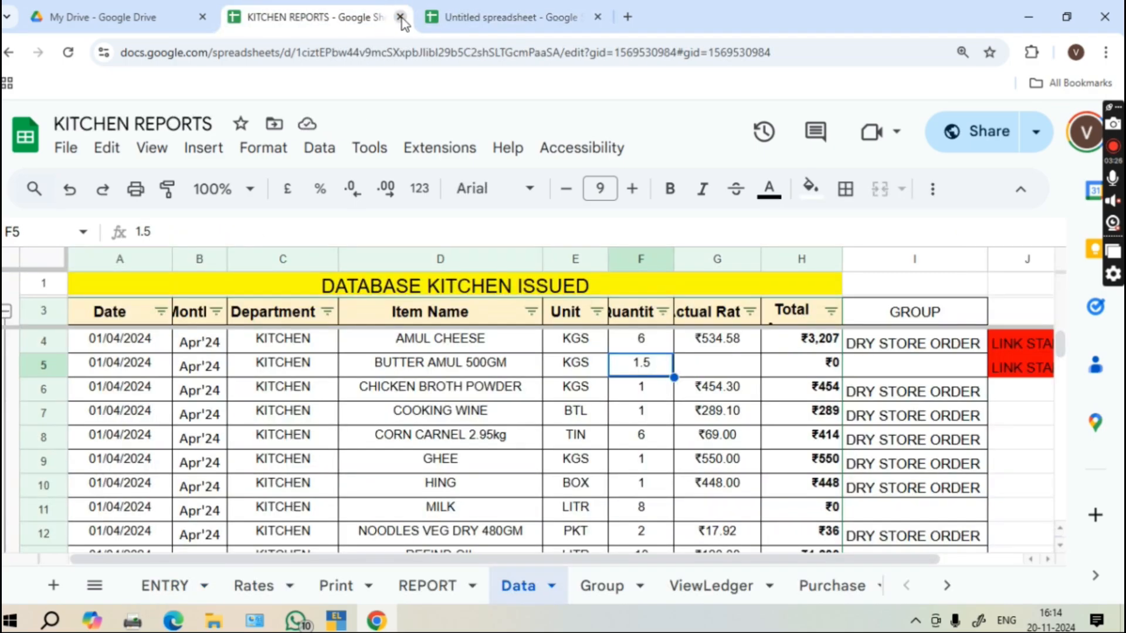
left_click(400, 17)
left_click(88, 16)
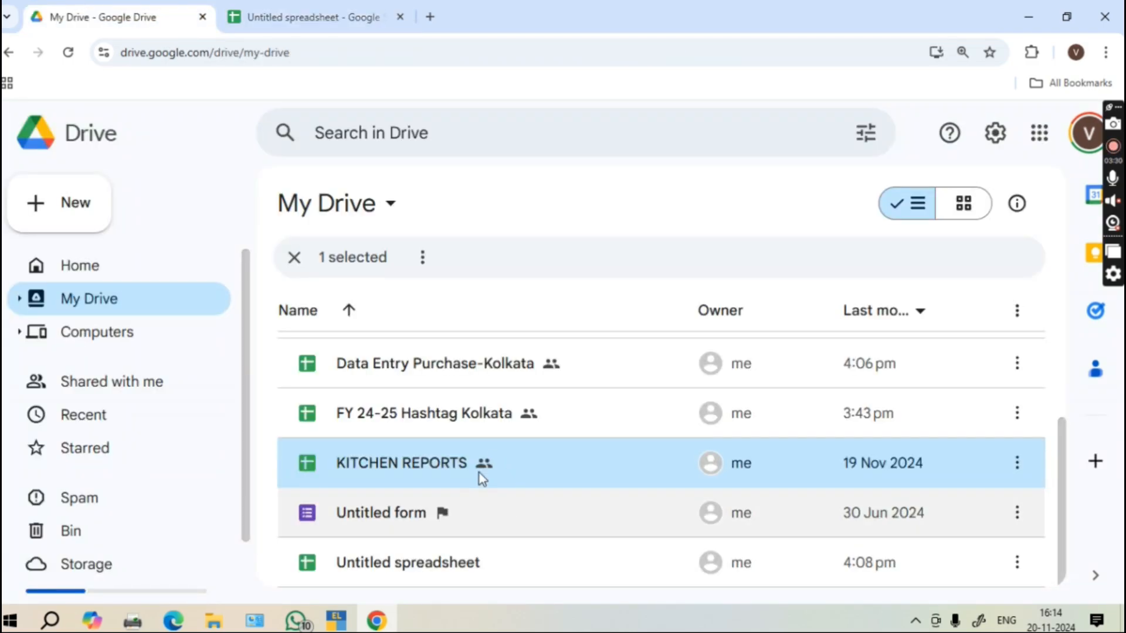
left_click(432, 412)
right_click(432, 413)
left_click(350, 368)
right_click(350, 368)
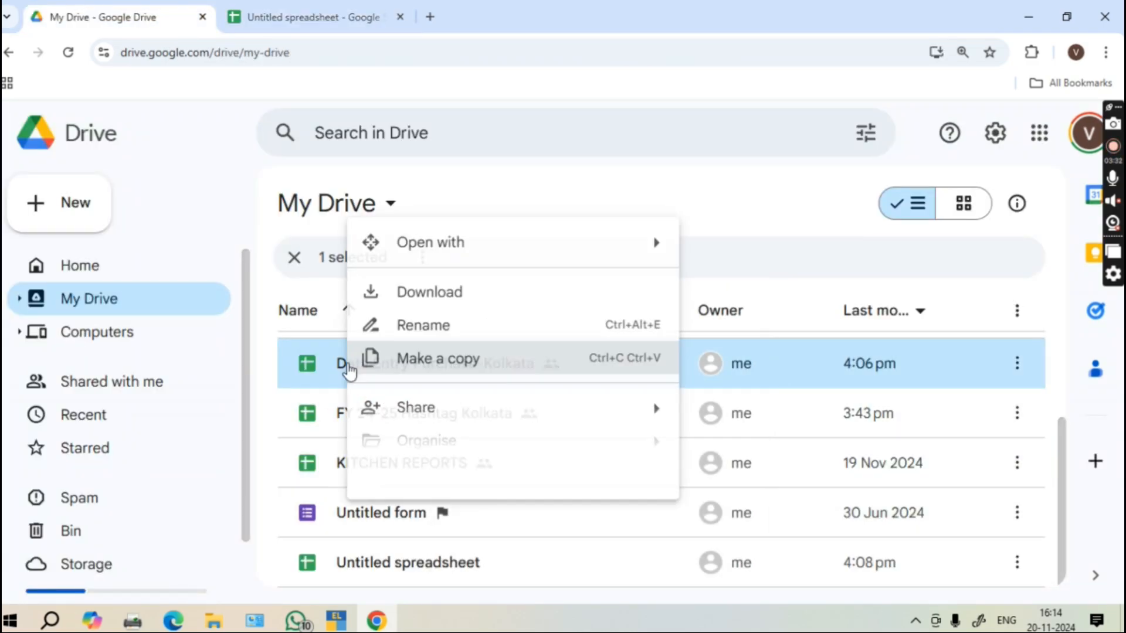
mouse_move(440, 244)
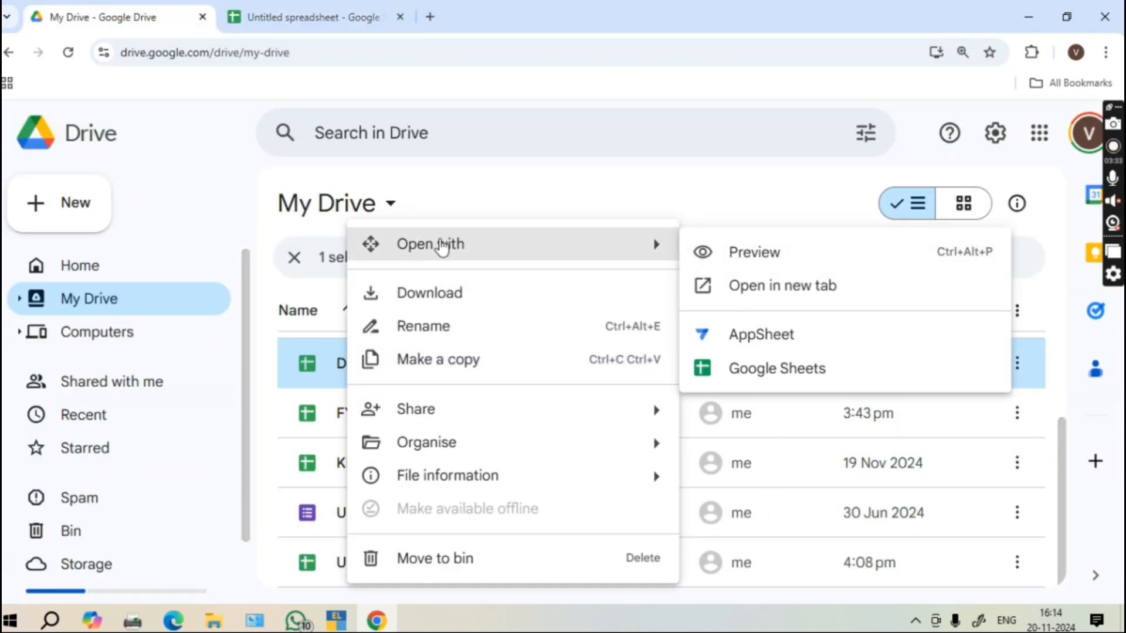
left_click(818, 369)
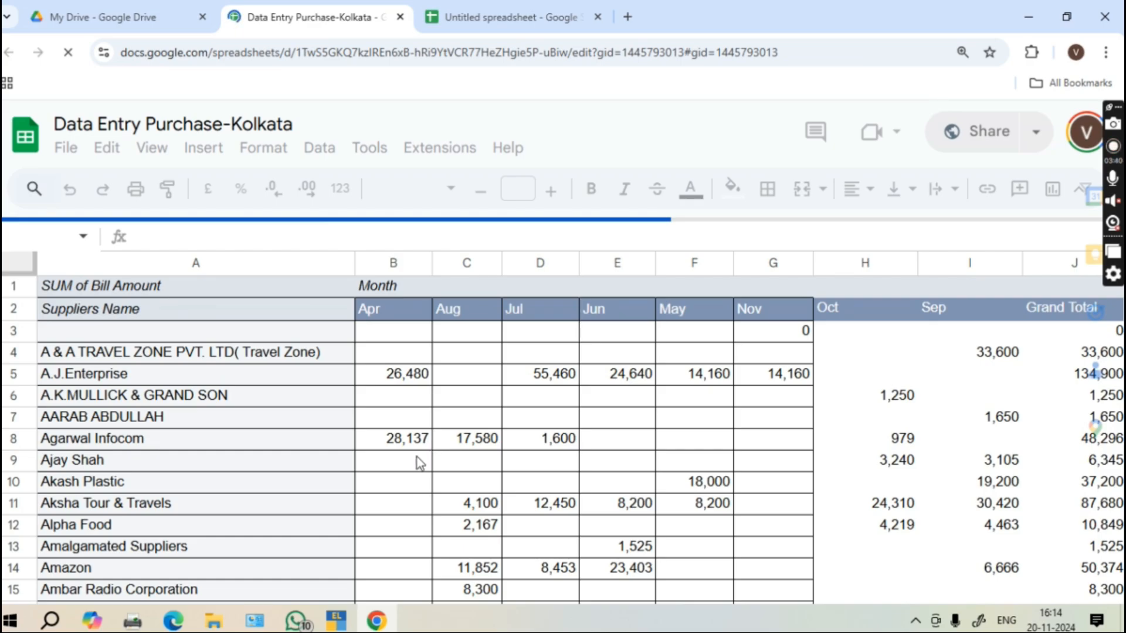
Show the Purchase sheet of Data Entry Purchase-Kolkata and look over its supplier bill records
scroll(315, 555, "down", 4)
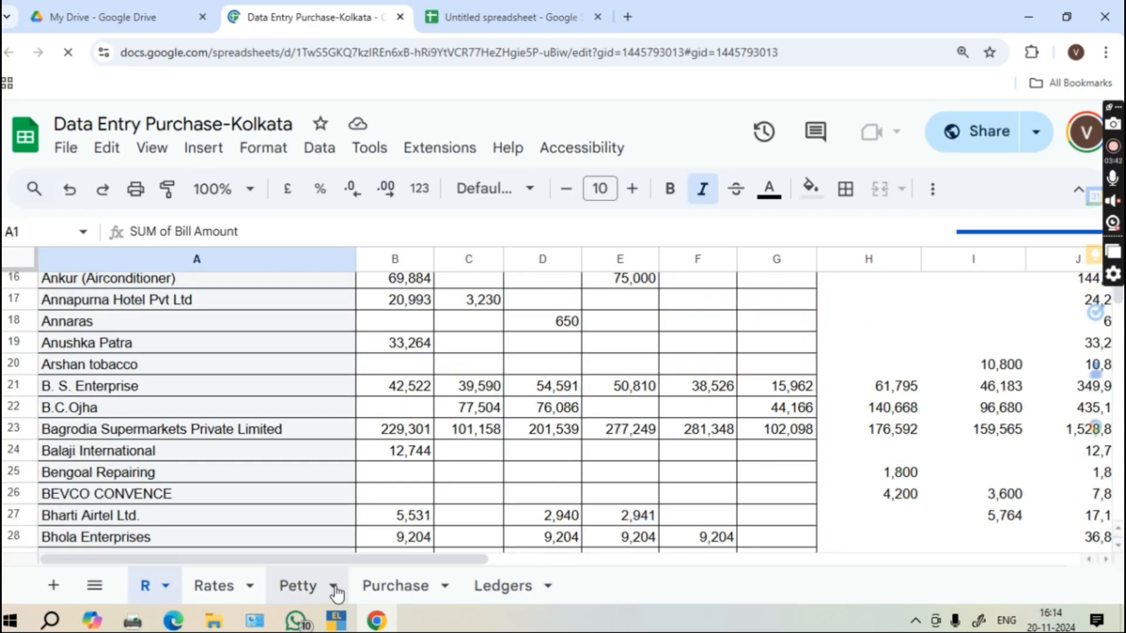
left_click(397, 586)
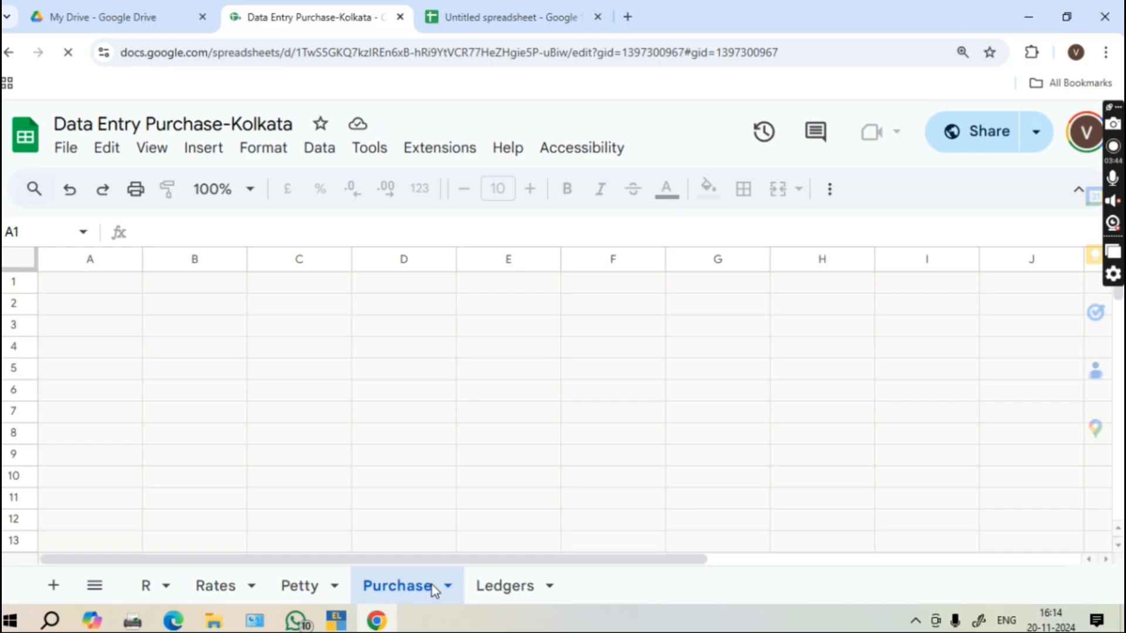
scroll(331, 420, "down", 3)
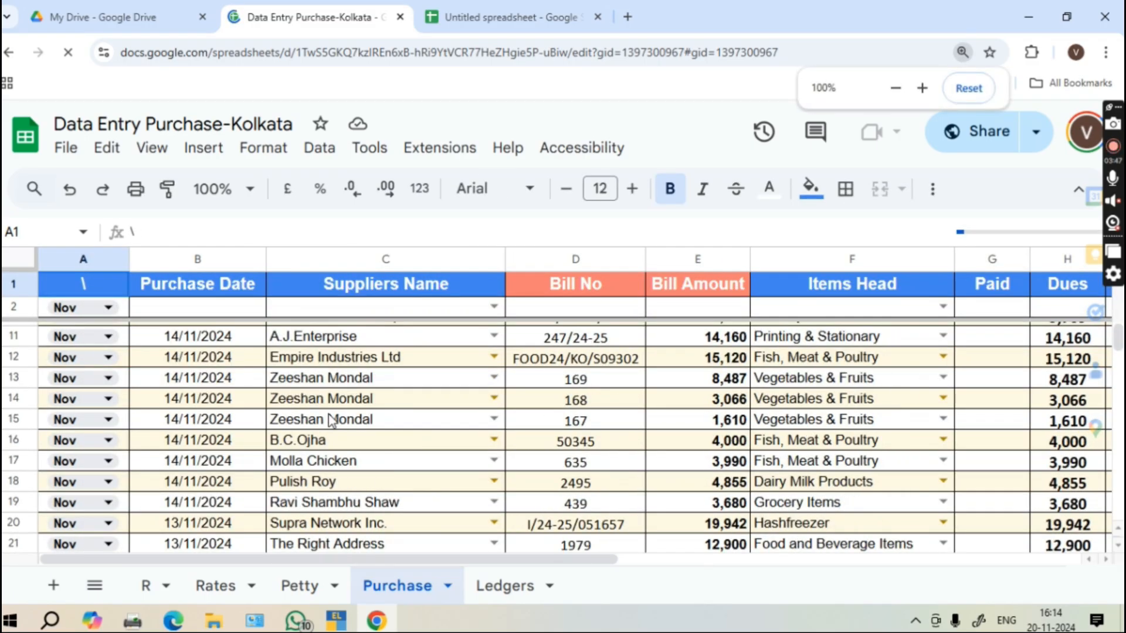
key("ctrl+minus")
key("ctrl+minus")
key("ctrl+minus")
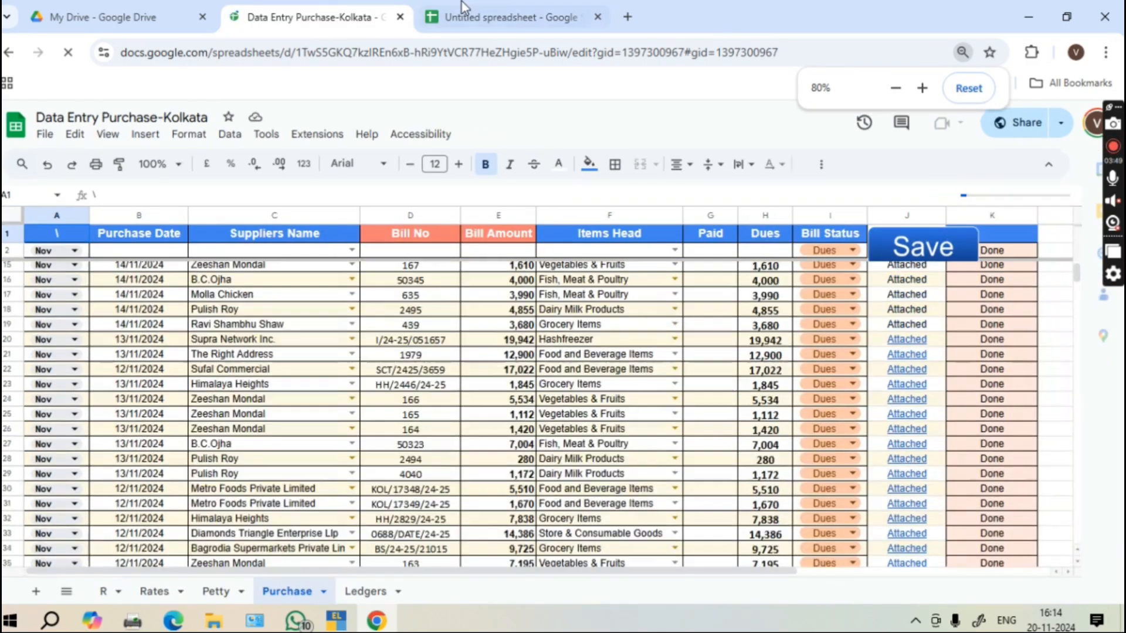
left_click(446, 18)
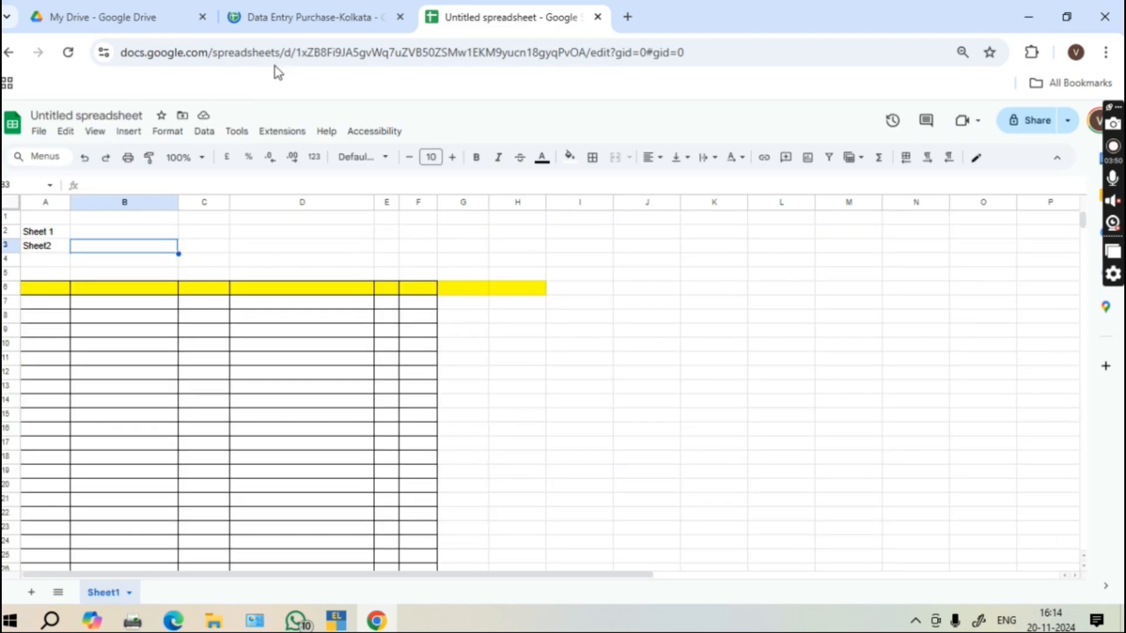
left_click(326, 15)
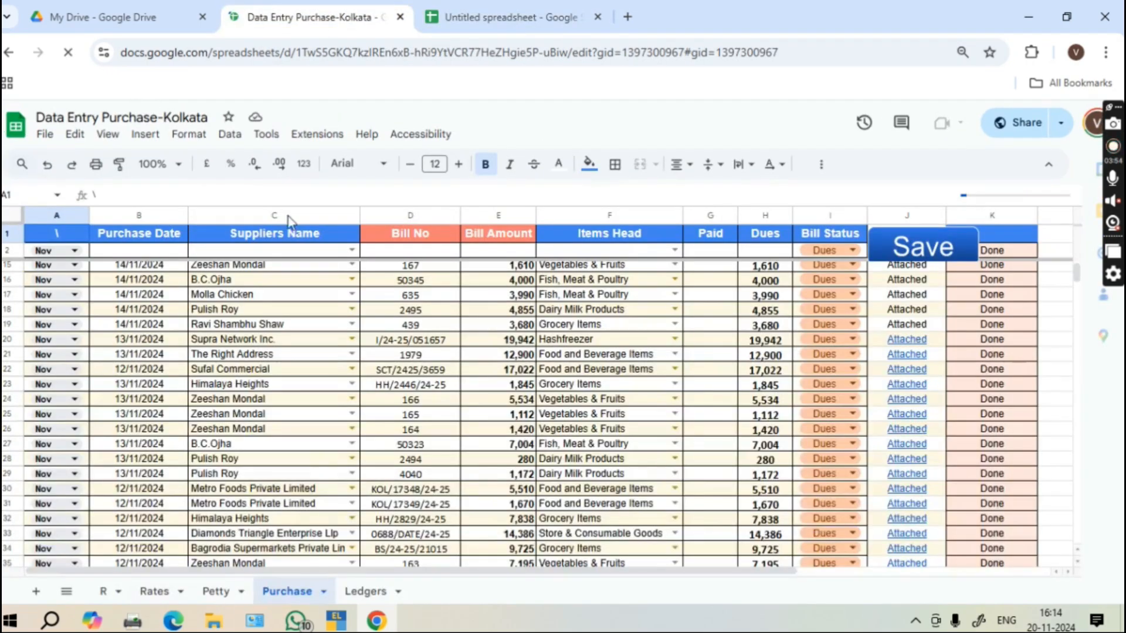
left_click(495, 15)
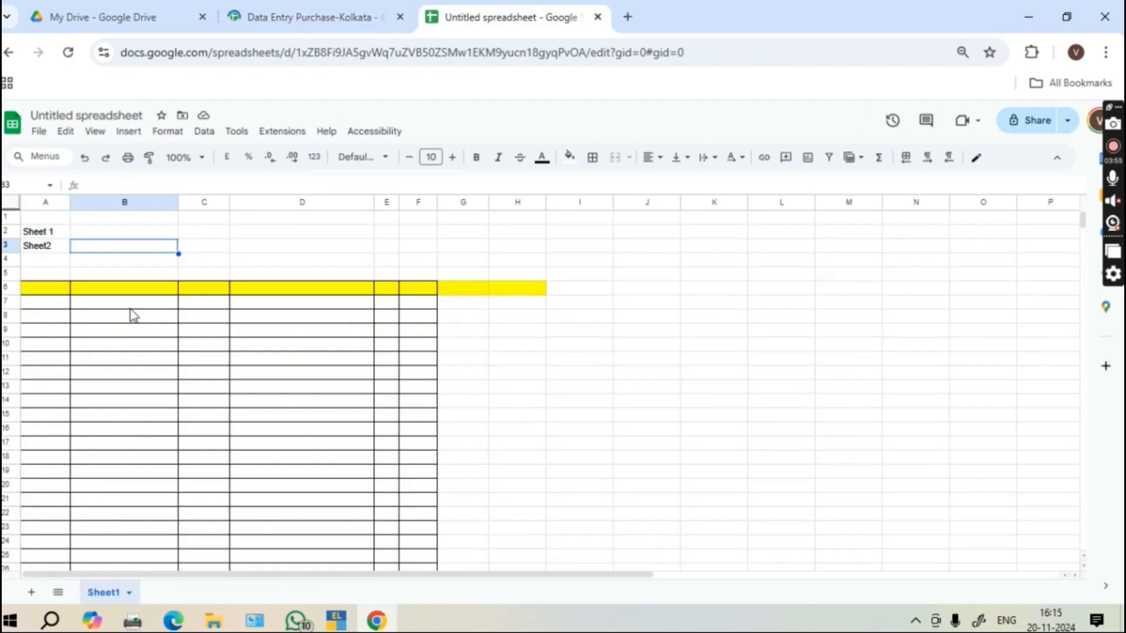
left_click(45, 289)
Copy the URL of Data Entry Purchase-Kolkata into B3 of the untitled spreadsheet and turn it into a file chip
left_click(311, 17)
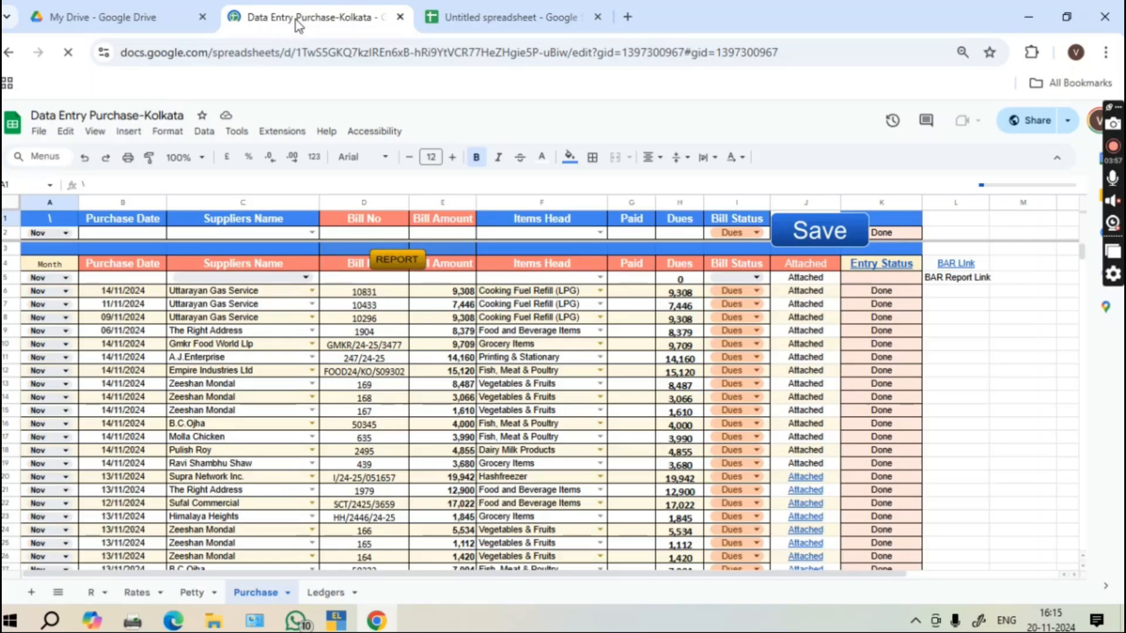
left_click(223, 51)
key("ctrl+c")
left_click(505, 17)
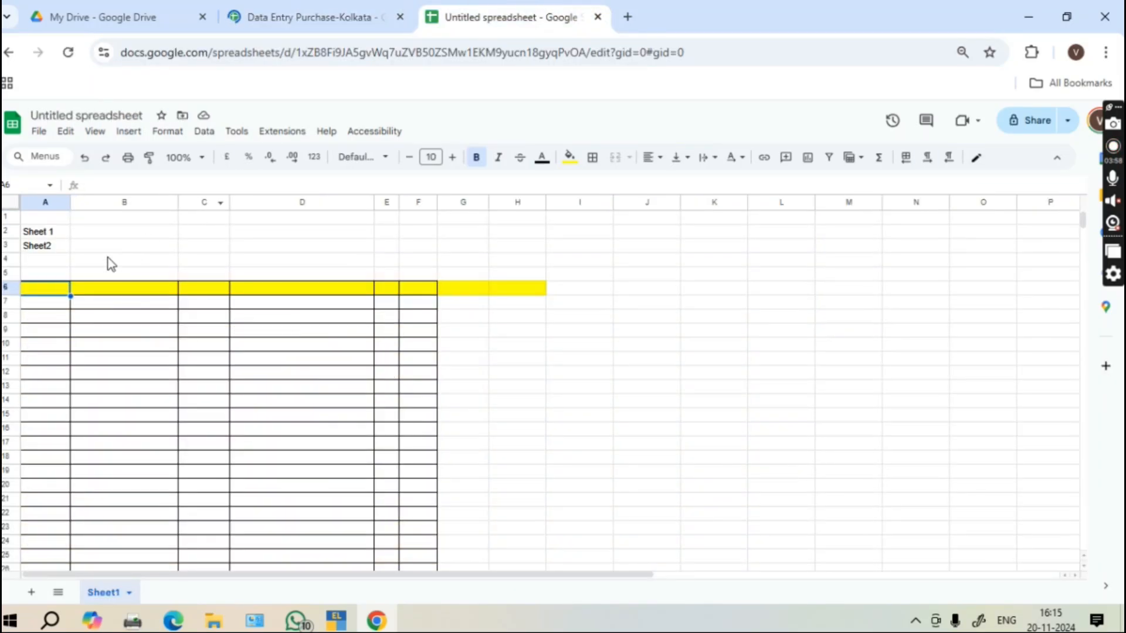
left_click(105, 250)
key("ctrl+v")
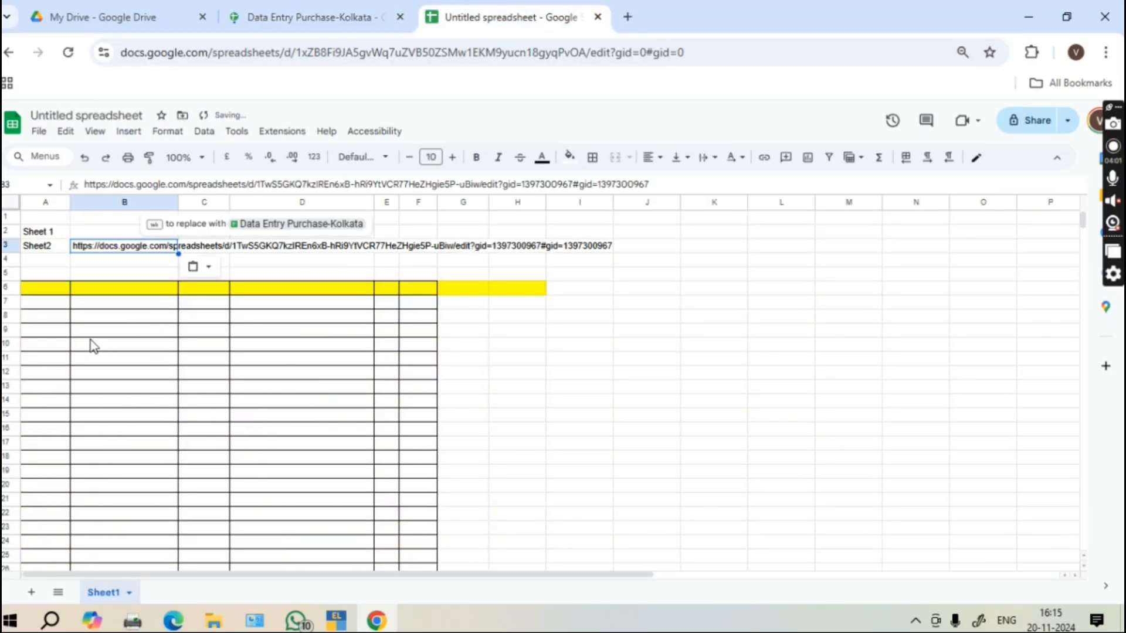
key("Tab")
Start an IMPORTRANGE formula in cell A6 that takes its spreadsheet URL from B3, and open the quoted range string
left_click(59, 288)
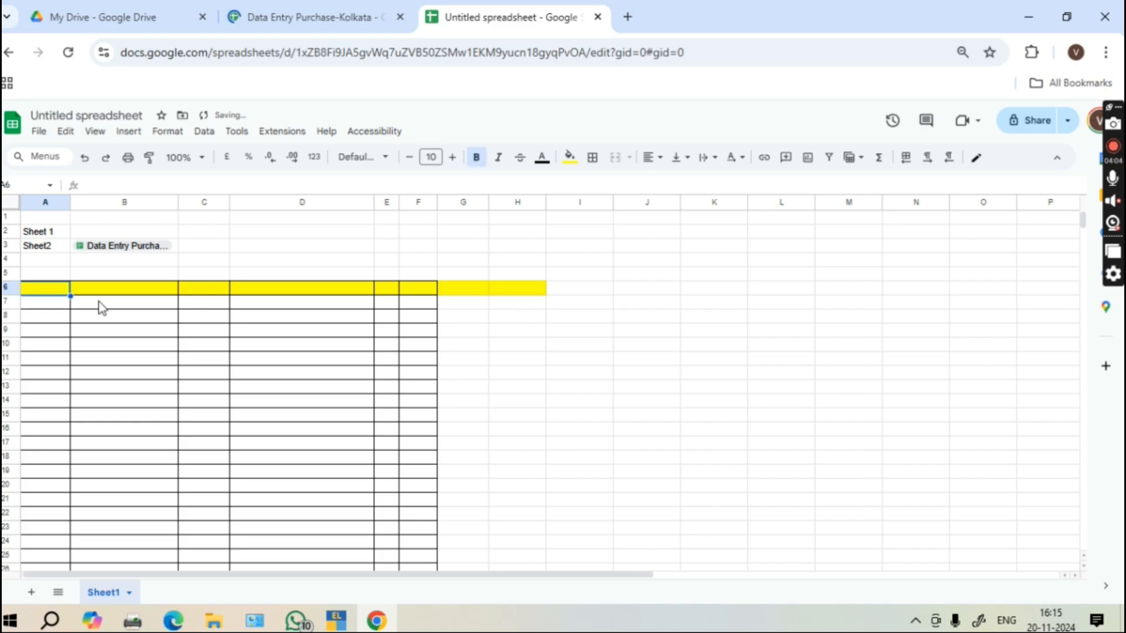
type("=impo")
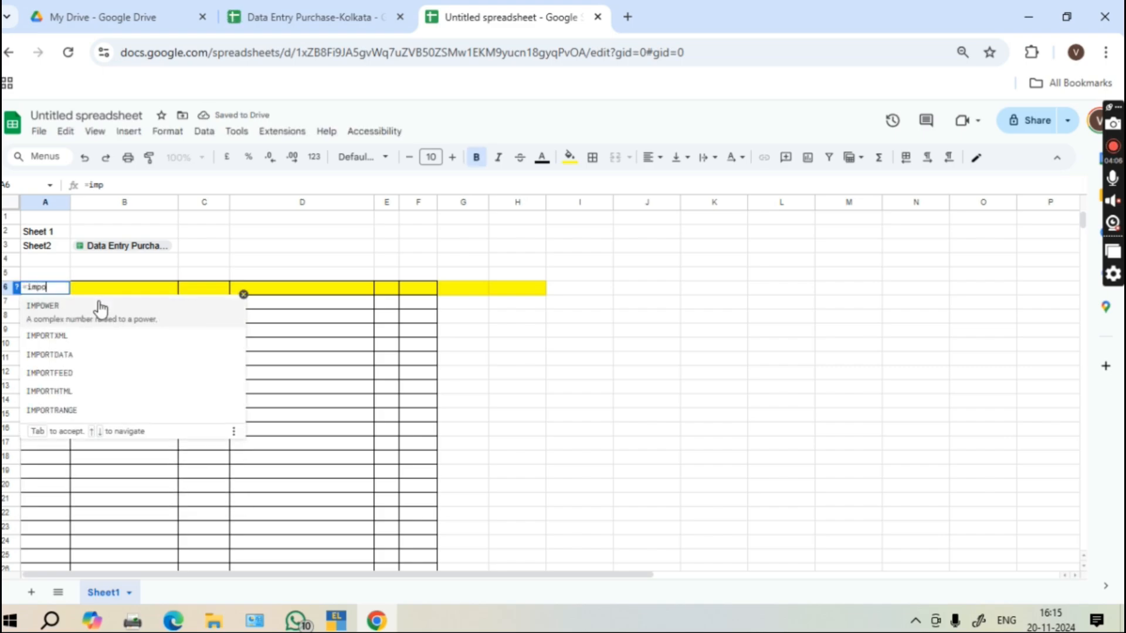
type("rtrange")
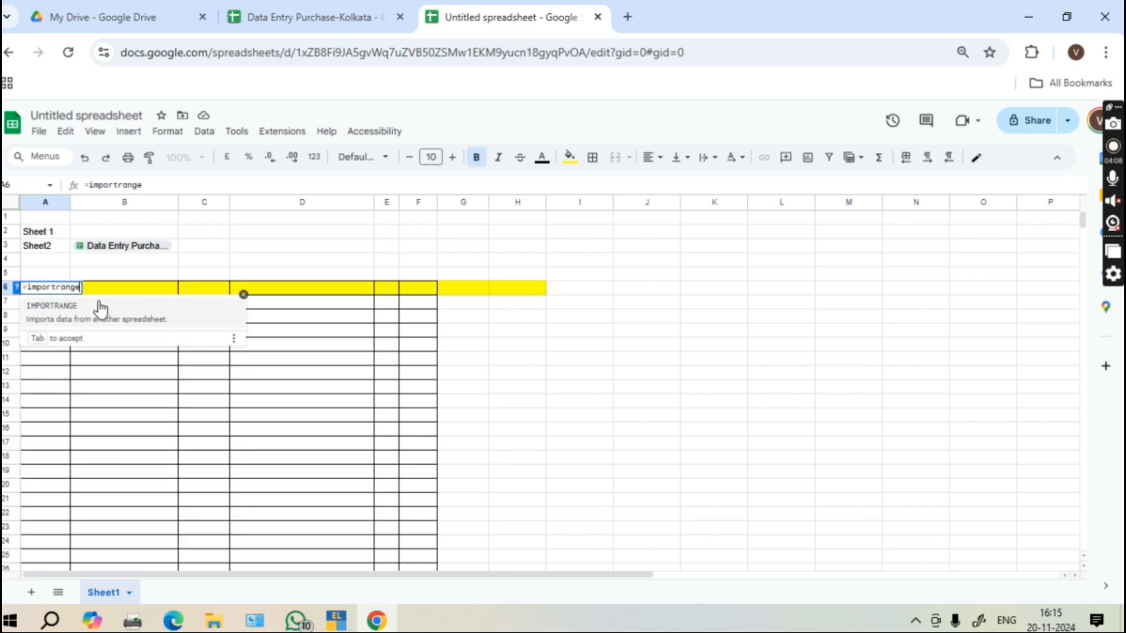
type("(")
key("ctrl+equal")
key("ctrl+equal")
key("ctrl+equal")
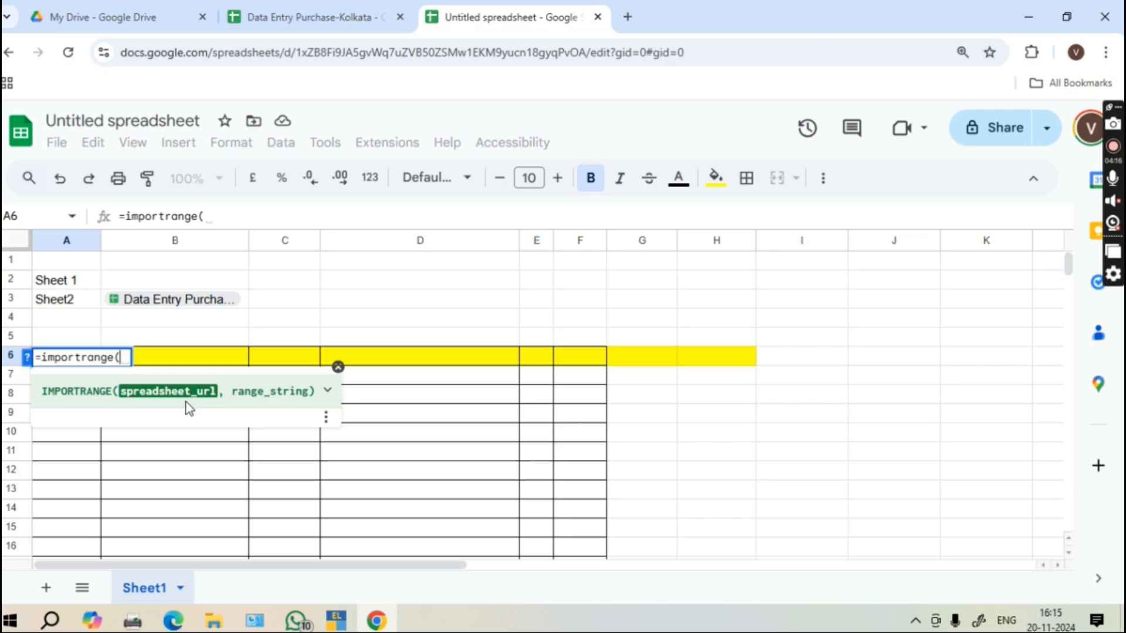
type("B3")
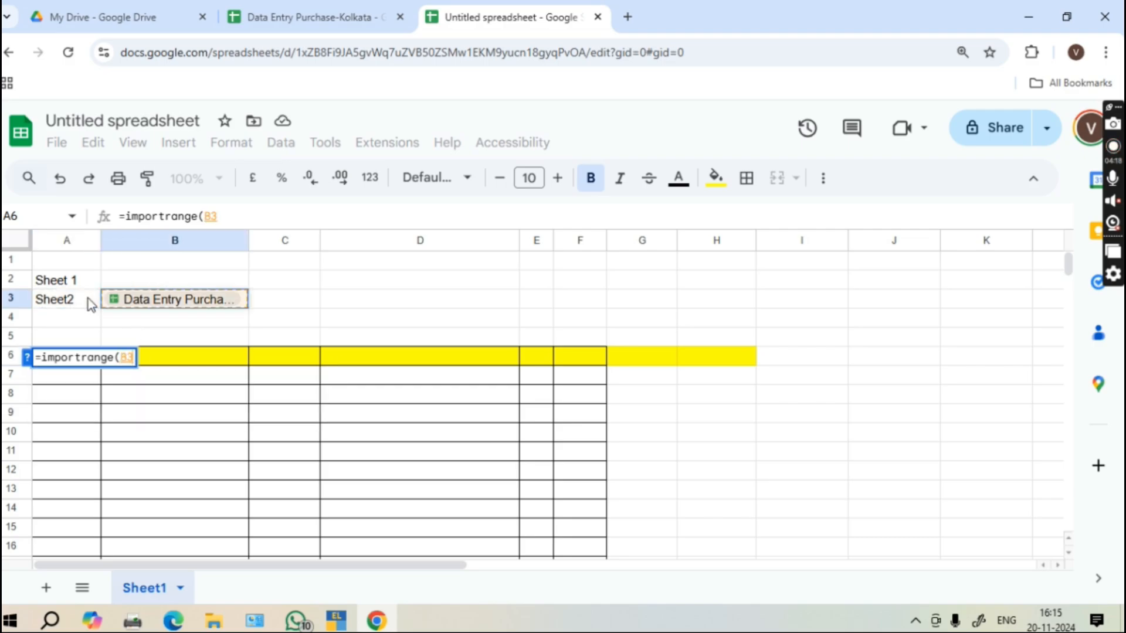
type(",\"")
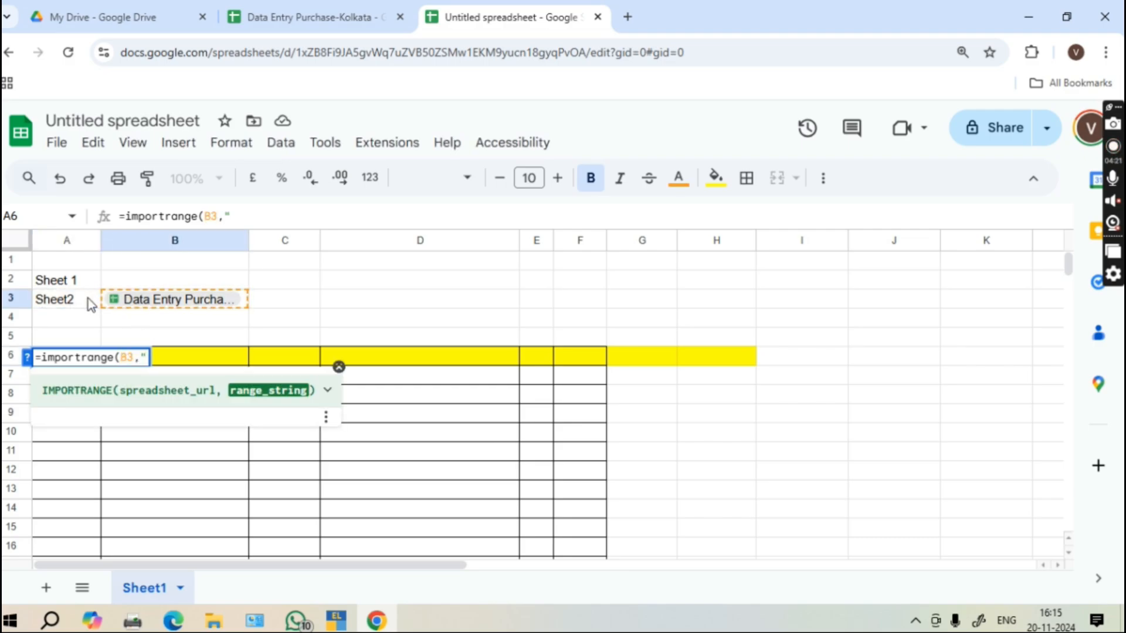
Check the sheet name in Data Entry Purchase-Kolkata, then complete the A6 formula with the range Purchase!a4:f500 and enter it
left_click(282, 16)
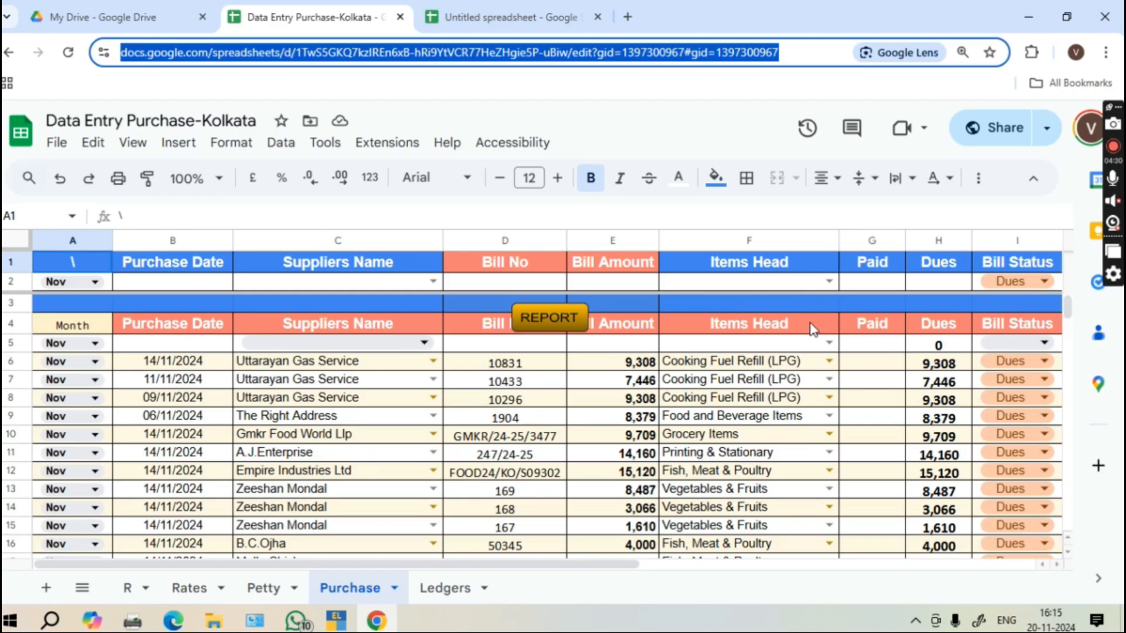
left_click(516, 17)
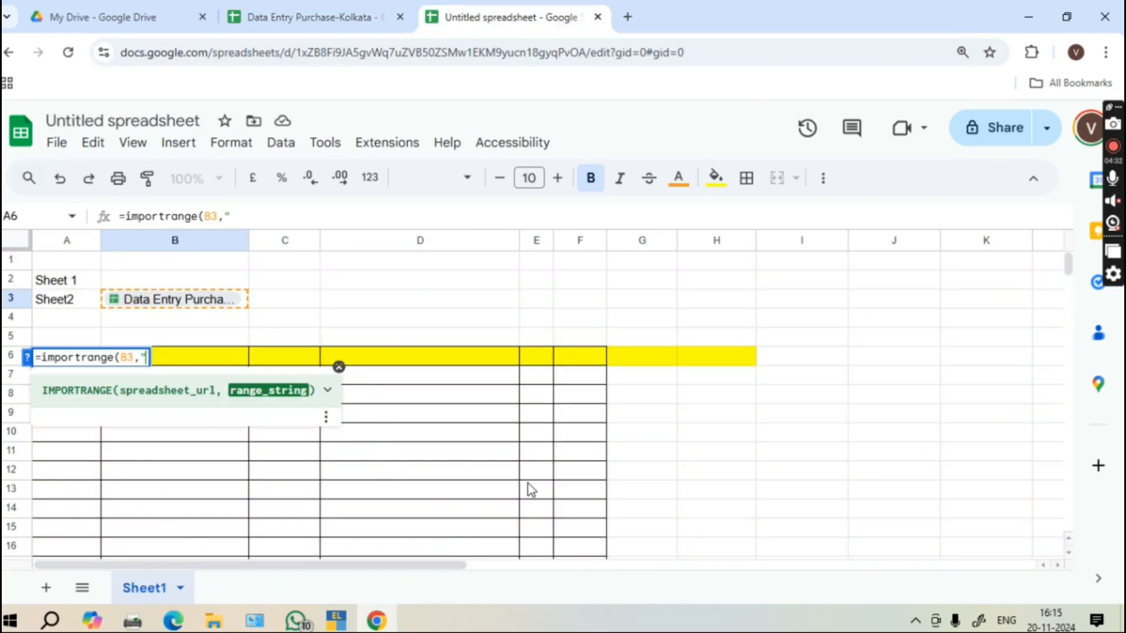
type("Purchase")
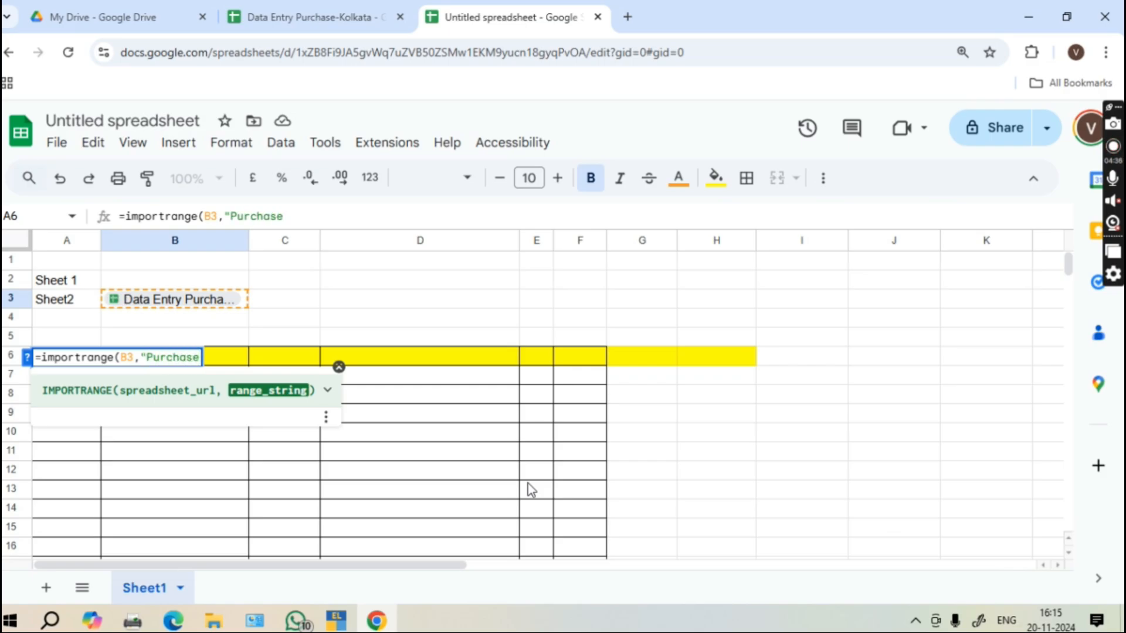
type("!d")
type("4")
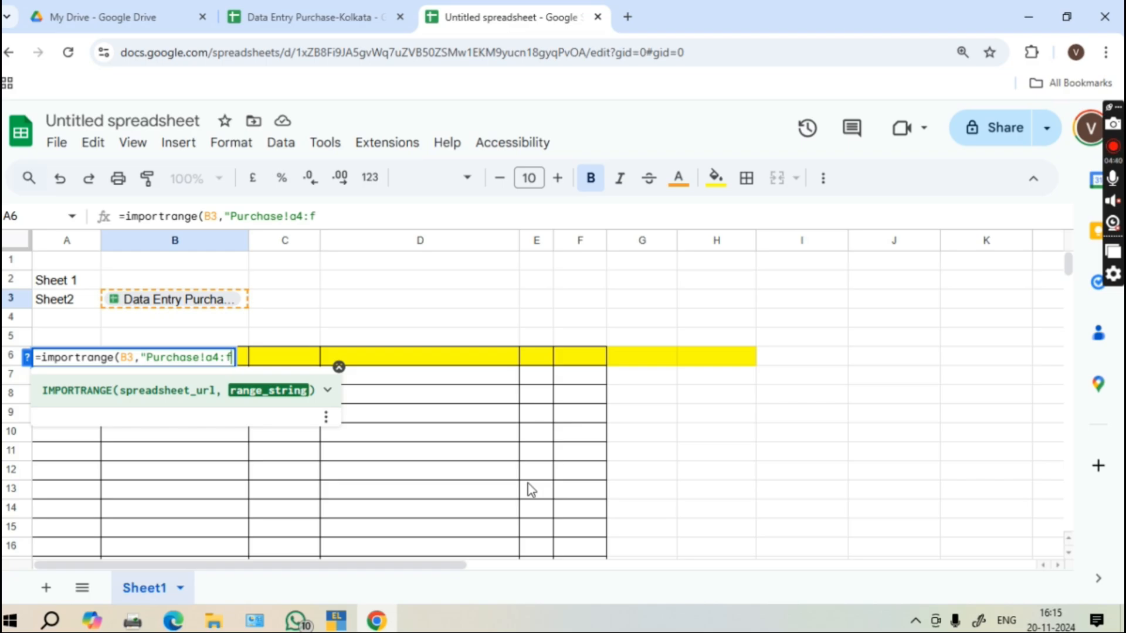
type(":f")
key("BackSpace")
type("f500")
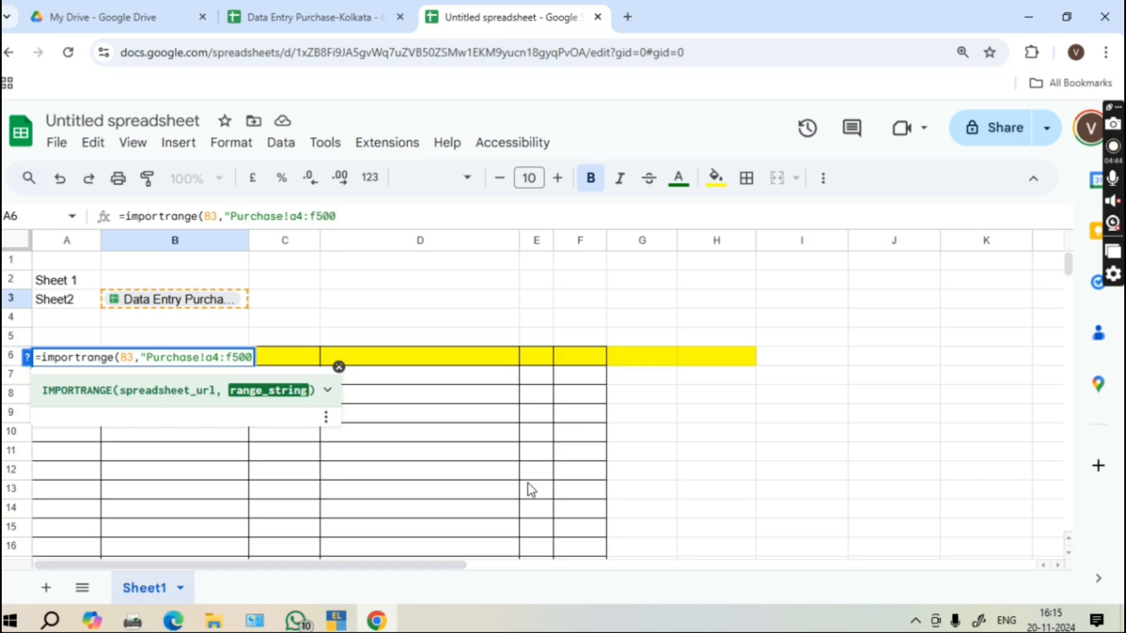
key("Return")
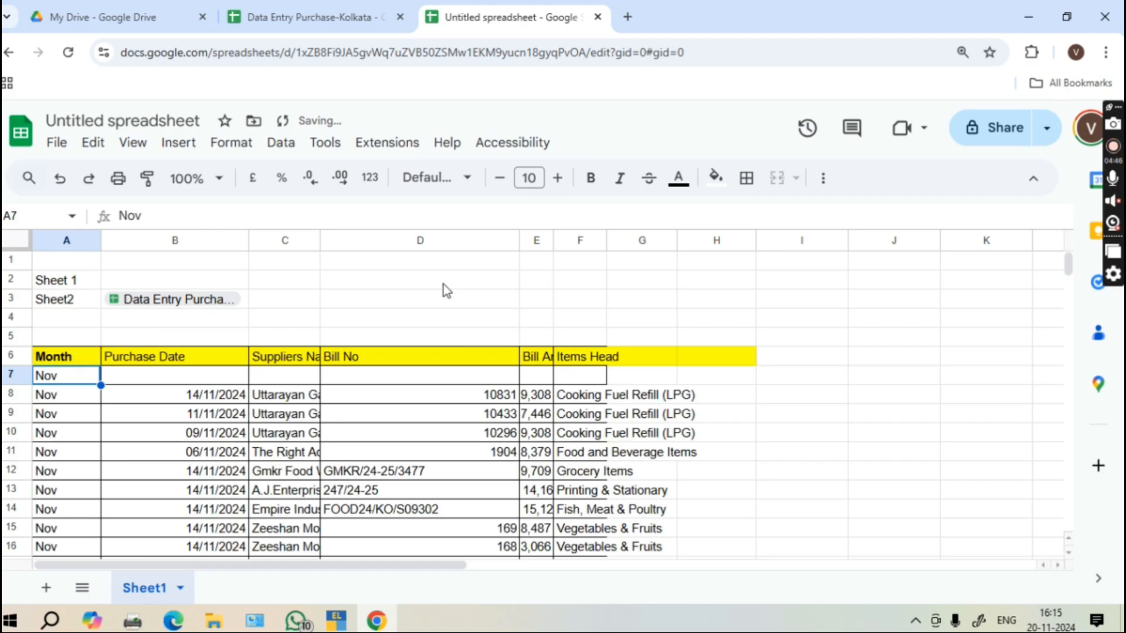
Fit all column widths of Sheet1 to the imported purchase data
left_click(18, 240)
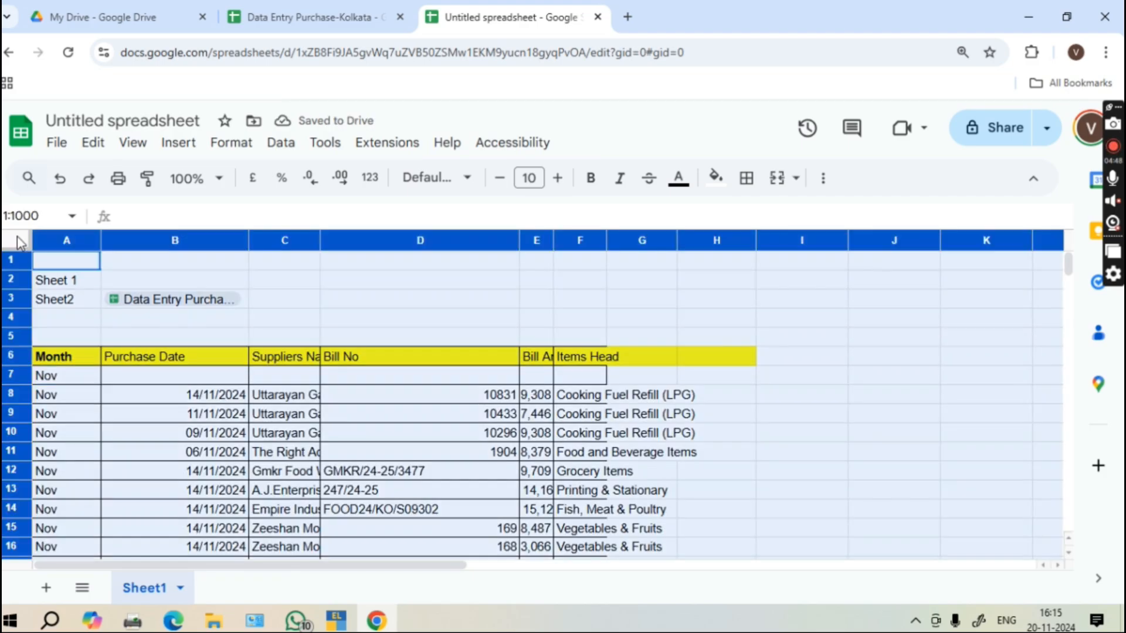
double_click(99, 237)
left_click(361, 437)
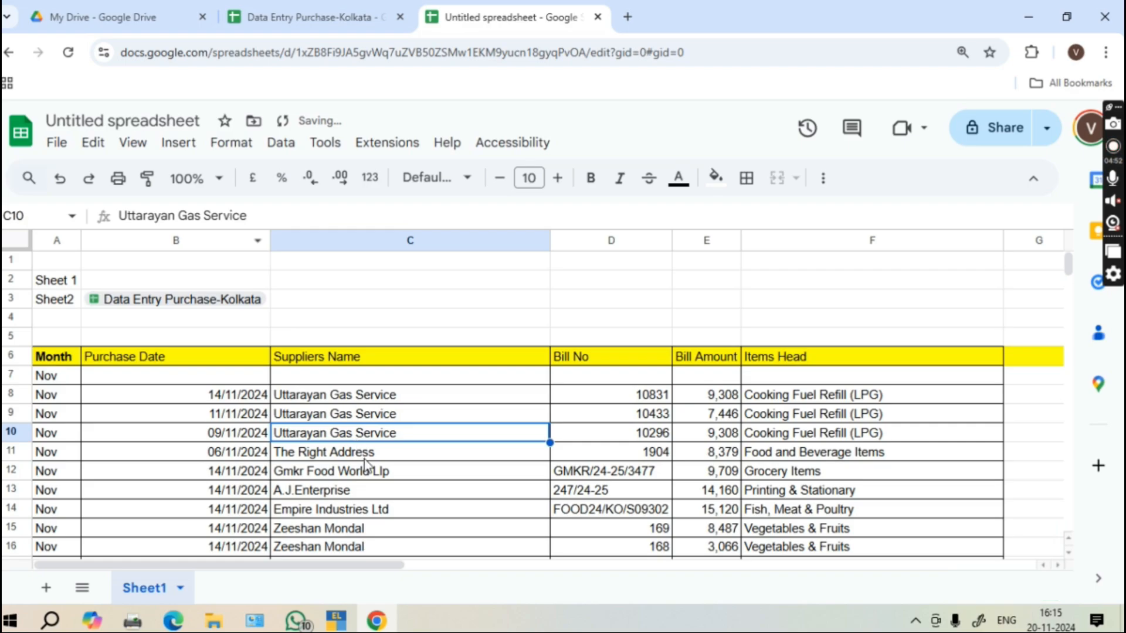
Compare the imported rows in Sheet1 with the original records on the Purchase sheet of Data Entry Purchase-Kolkata
scroll(783, 422, "down", 2)
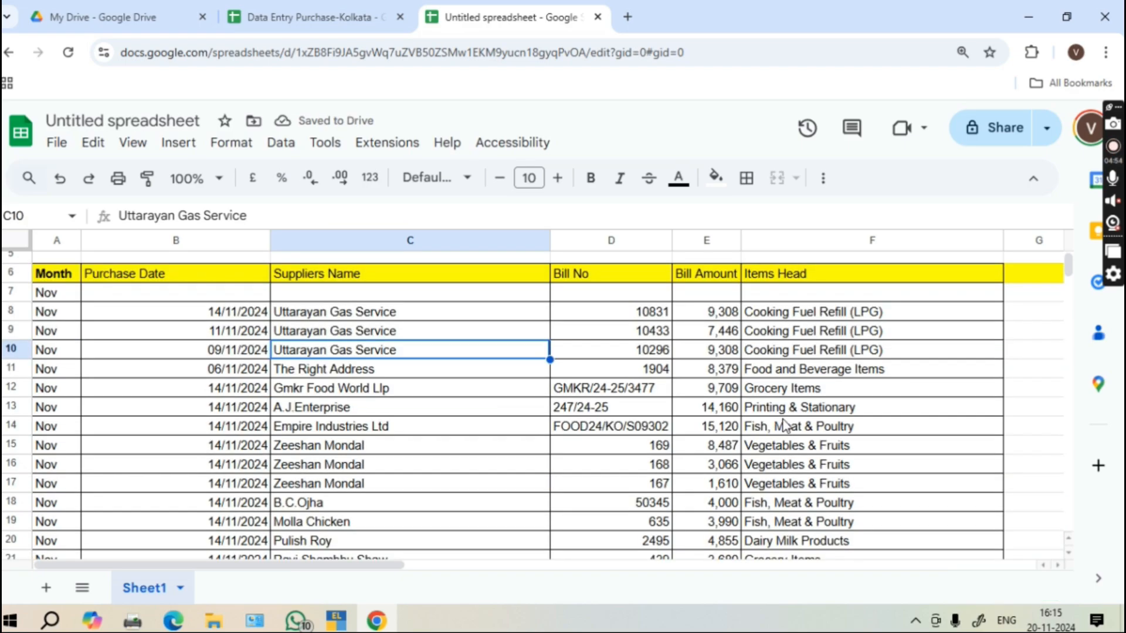
left_click(806, 317)
left_click(305, 15)
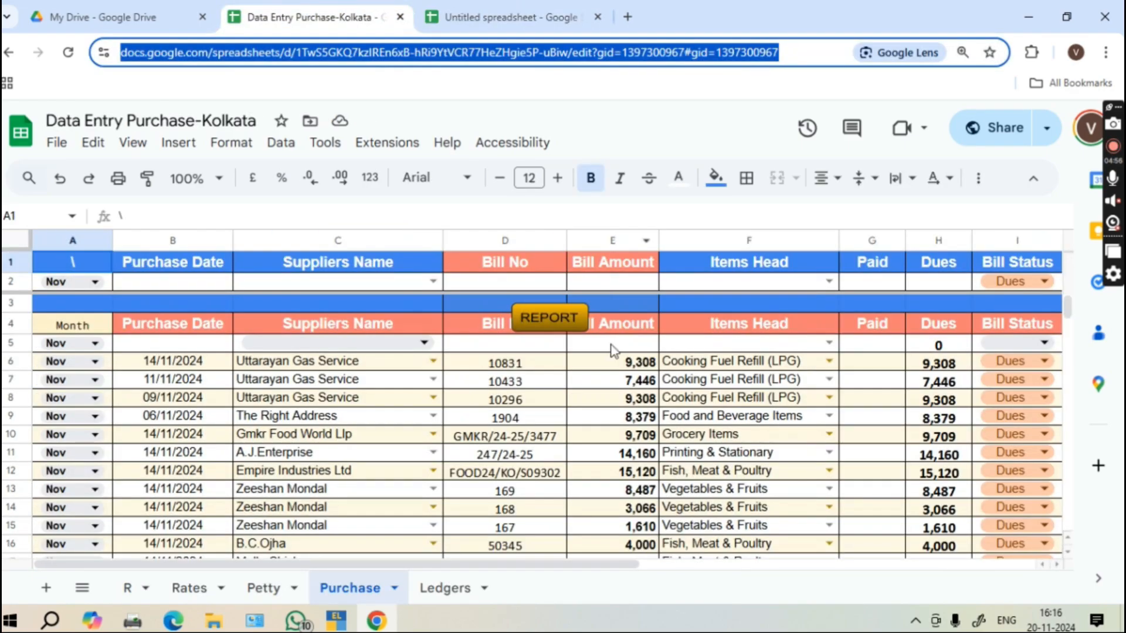
left_click(295, 365)
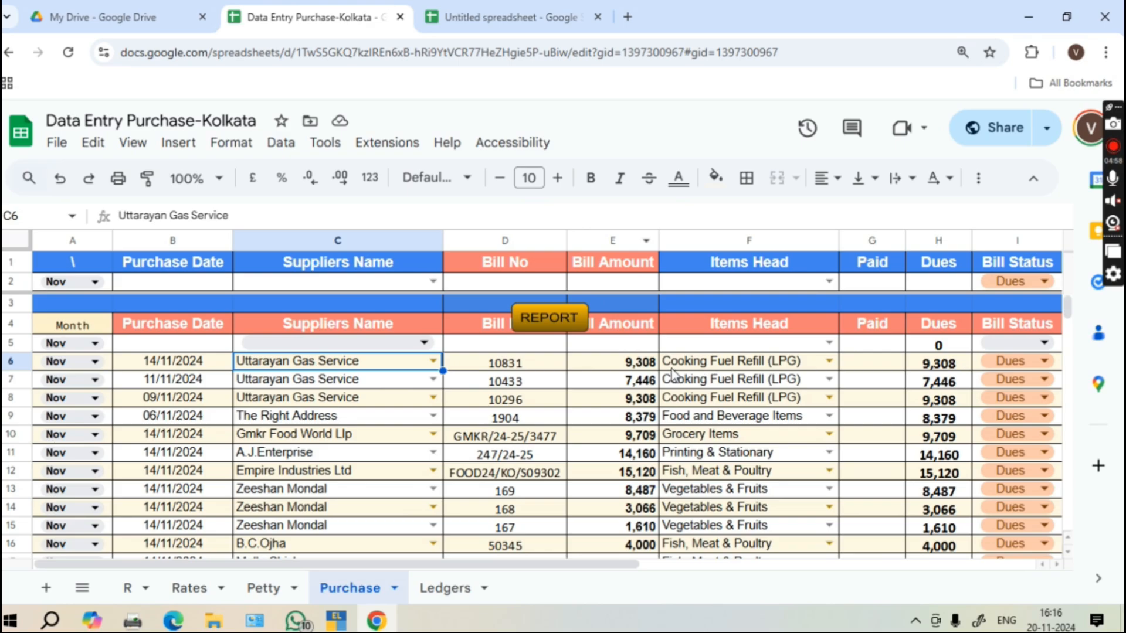
left_click(463, 15)
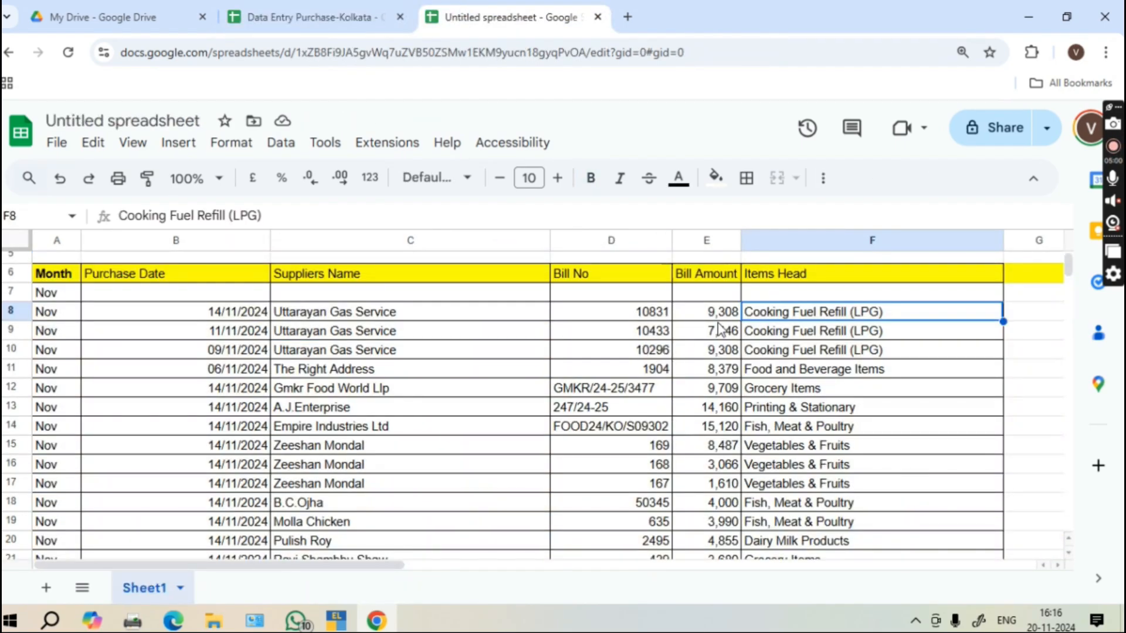
left_click(649, 331)
left_click(302, 16)
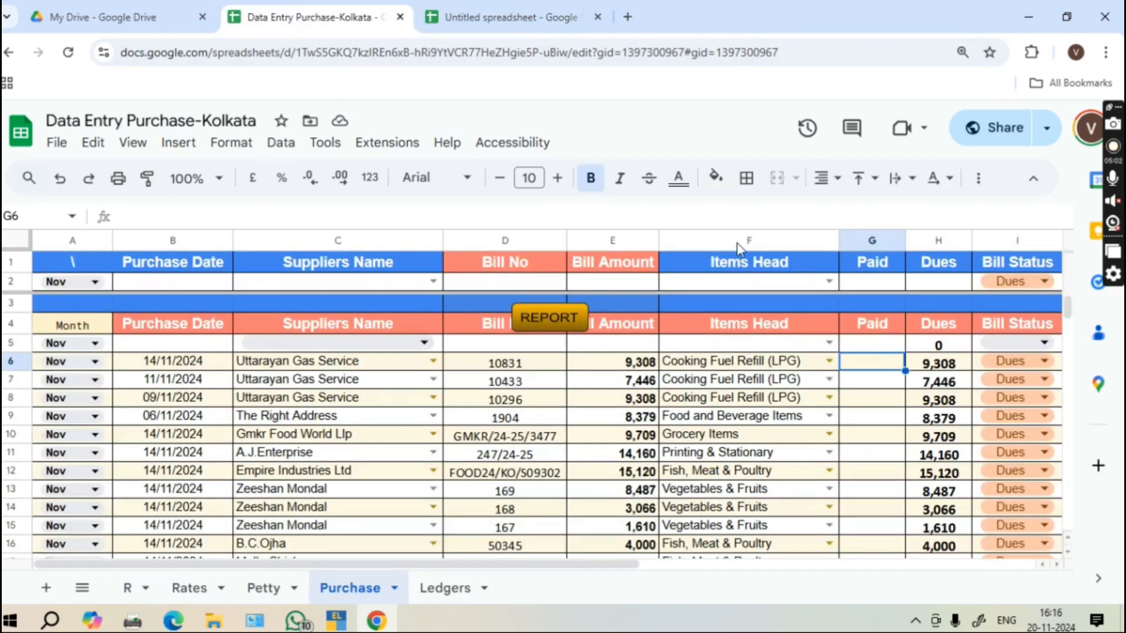